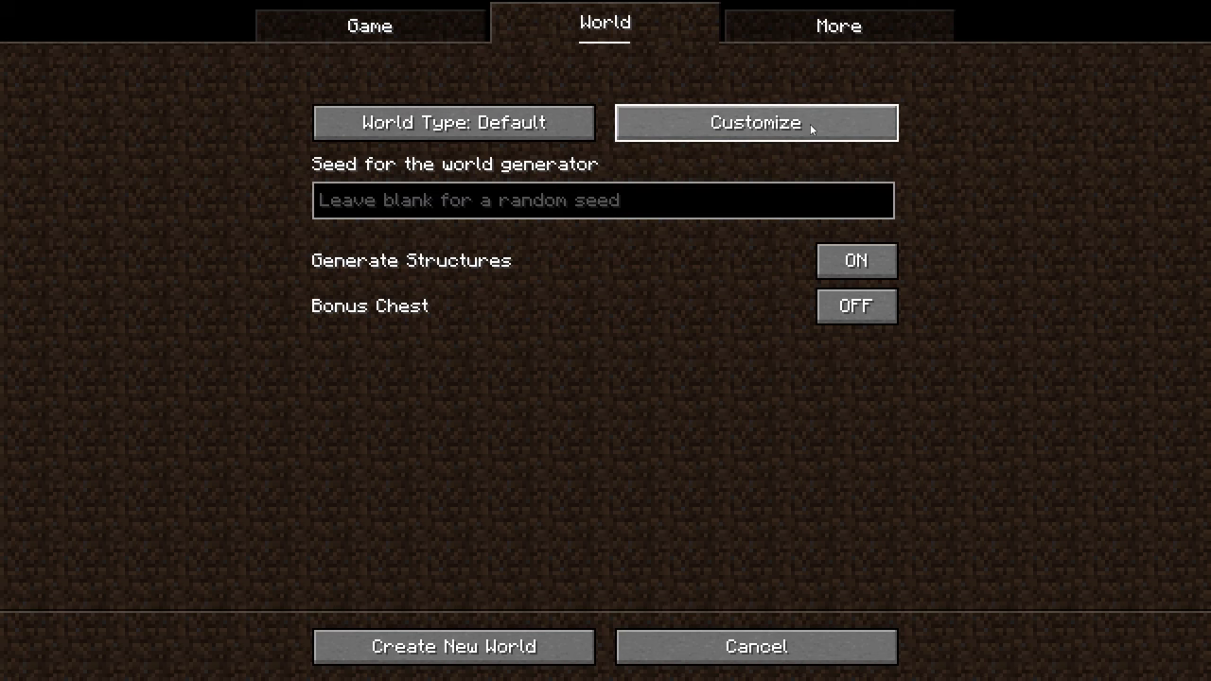
# Open TerraForged's Customize screen to look over the world presets
pyautogui.click(825, 123)
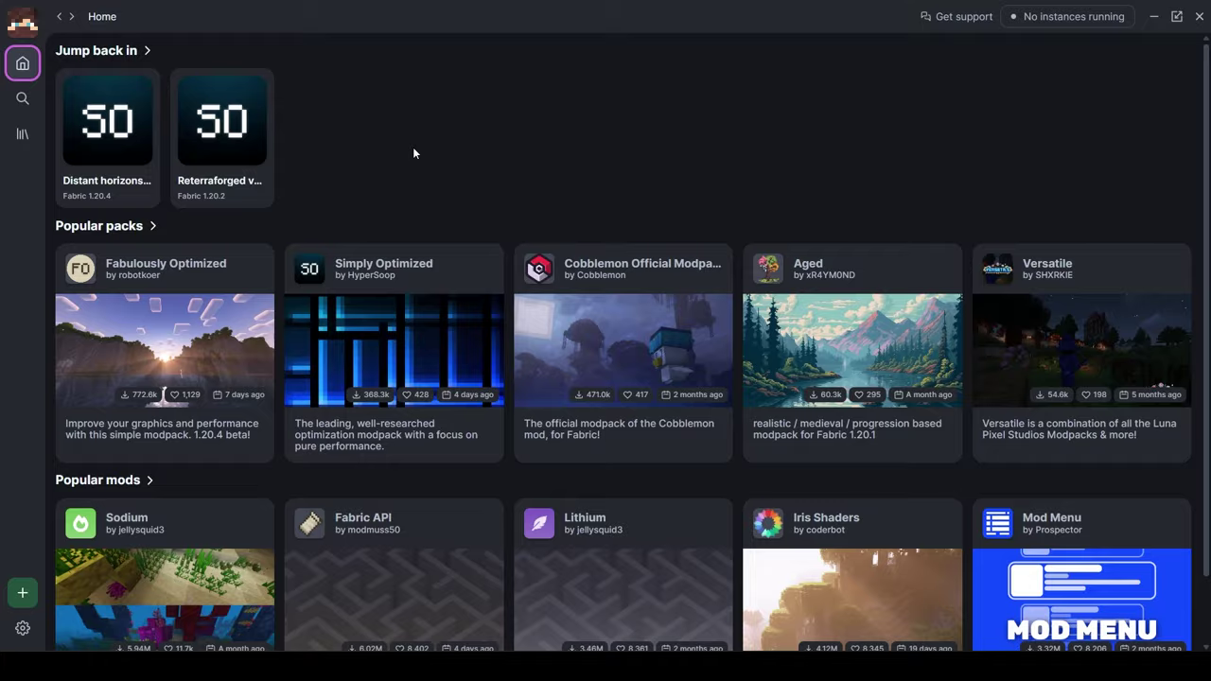
# Install Simply Optimized versions 1.20.4-3.2.2 and 1.20.2-4.2 from its Versions list
pyautogui.moveTo(245, 150)
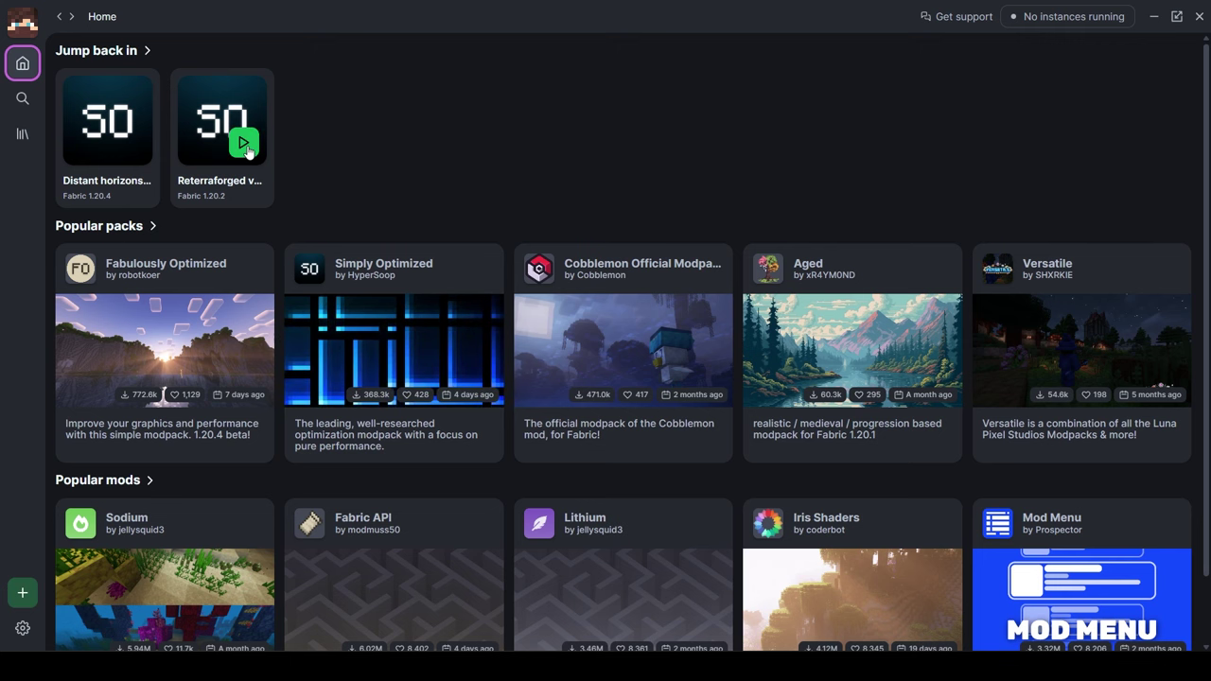
pyautogui.click(244, 144)
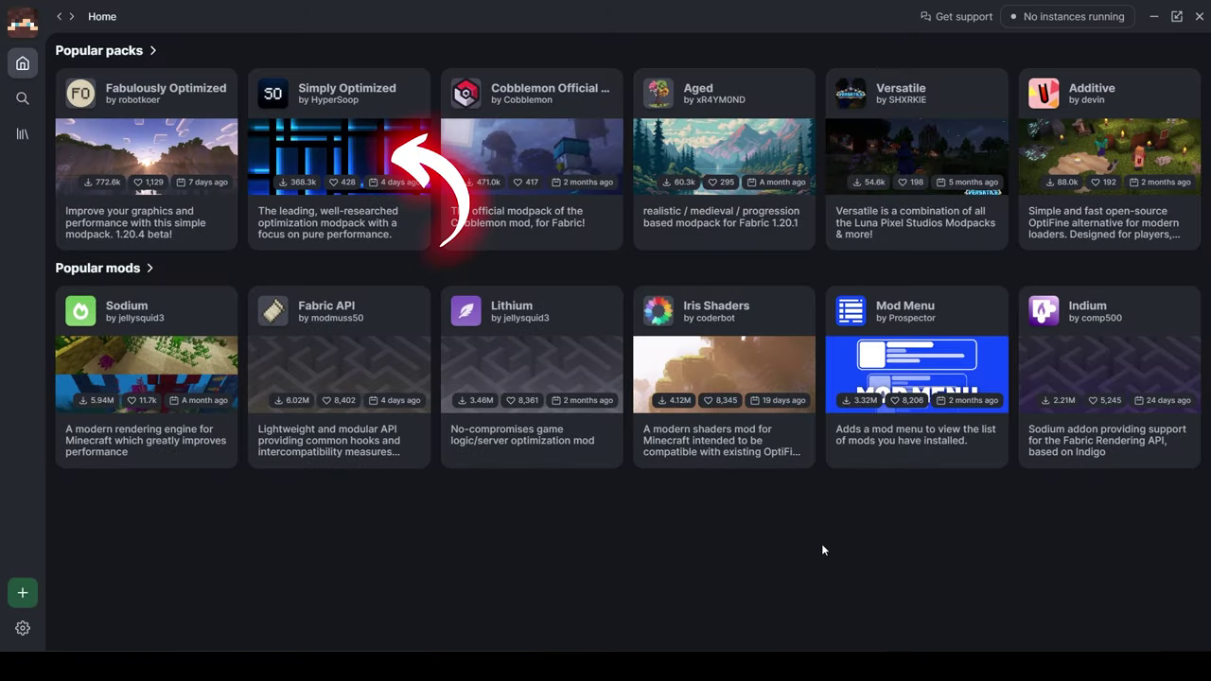
pyautogui.click(302, 150)
pyautogui.click(360, 109)
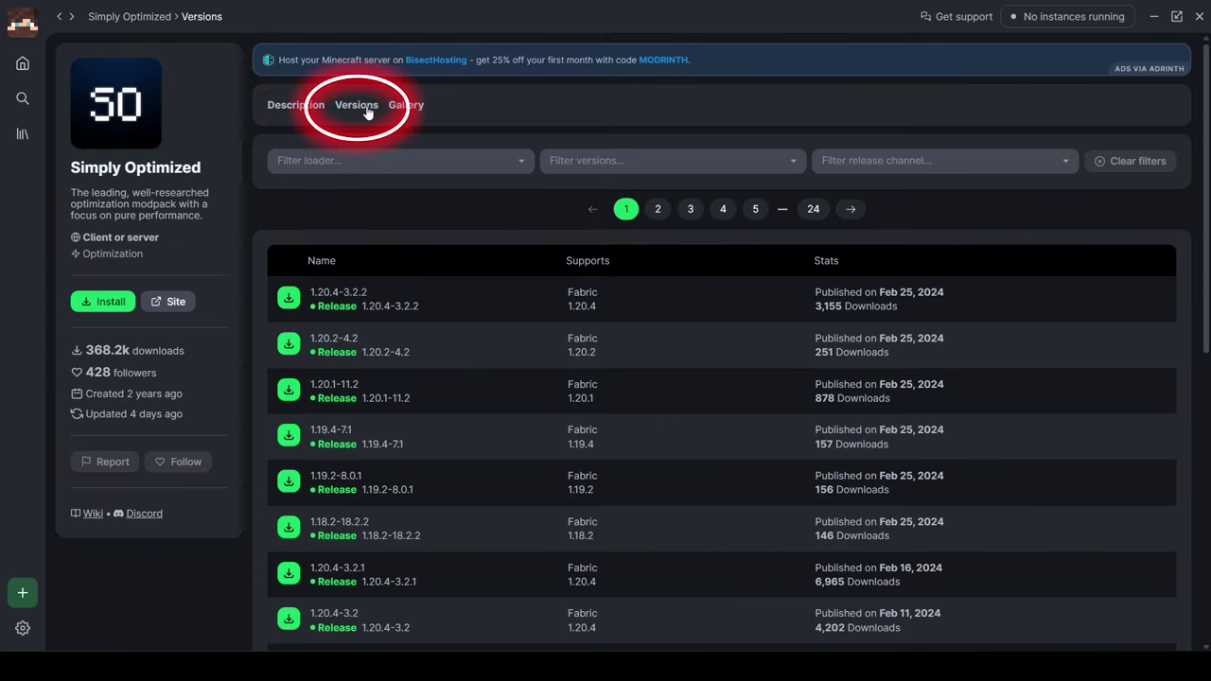
pyautogui.click(291, 299)
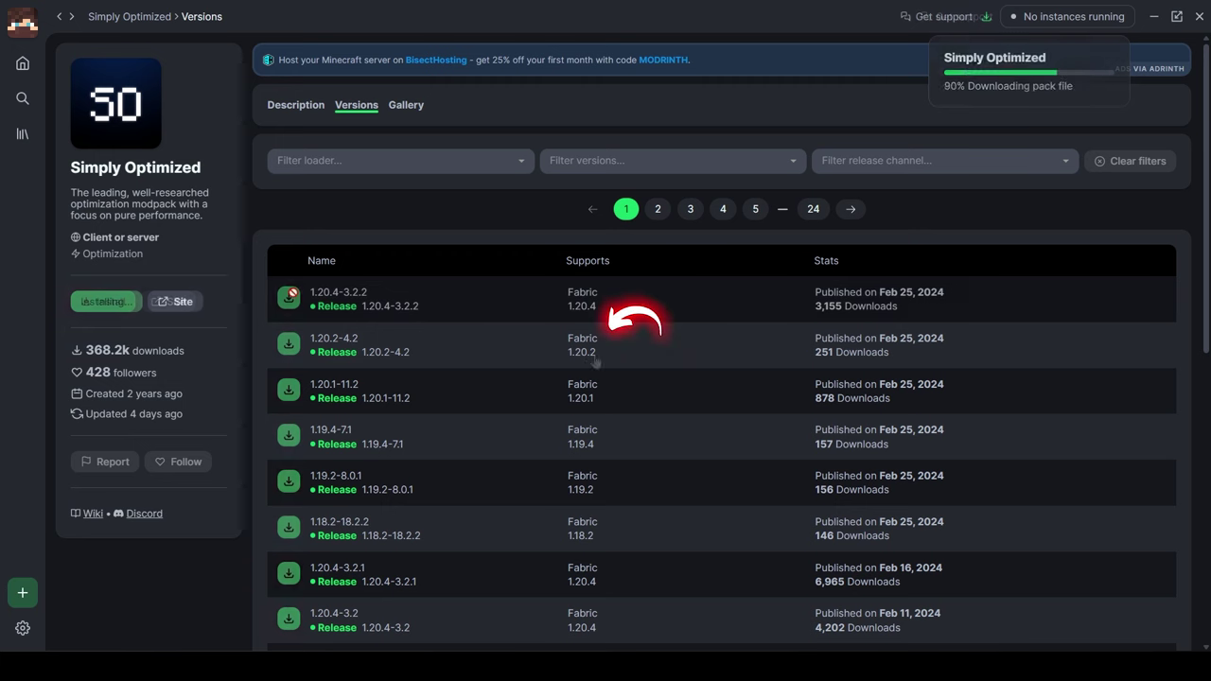
pyautogui.click(289, 344)
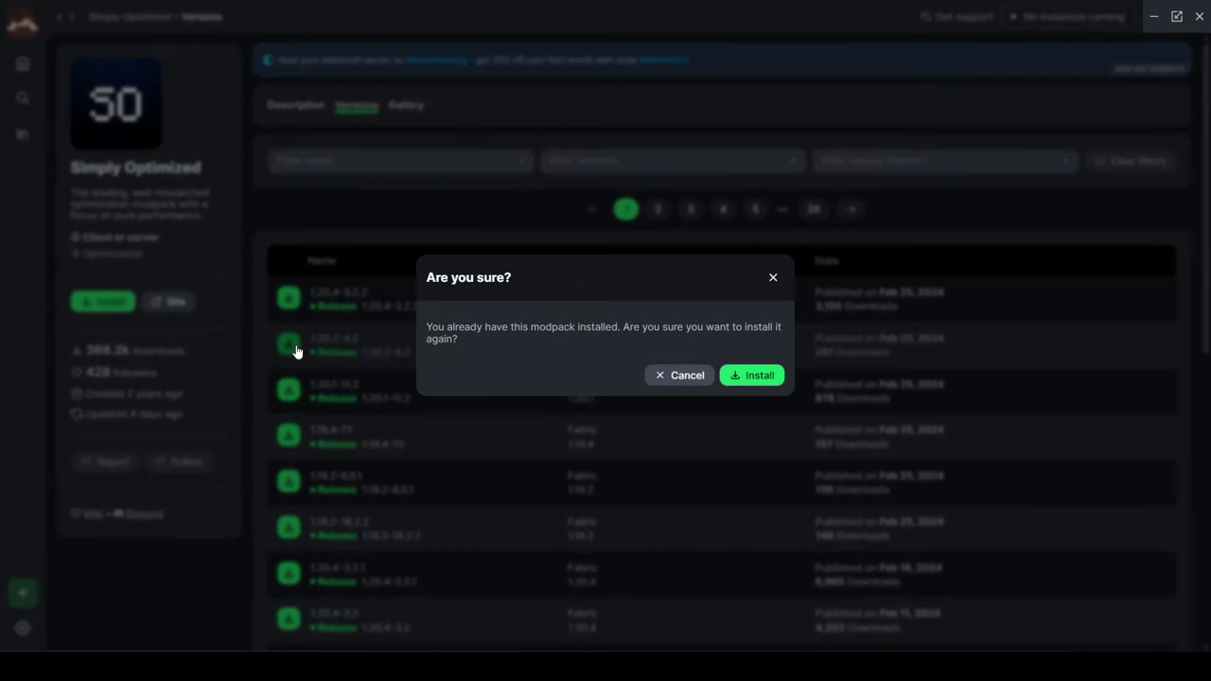
pyautogui.click(751, 375)
# Unpair the Simply Optimized 1.20.4 instance from its modpack and override its memory with 80
pyautogui.click(23, 64)
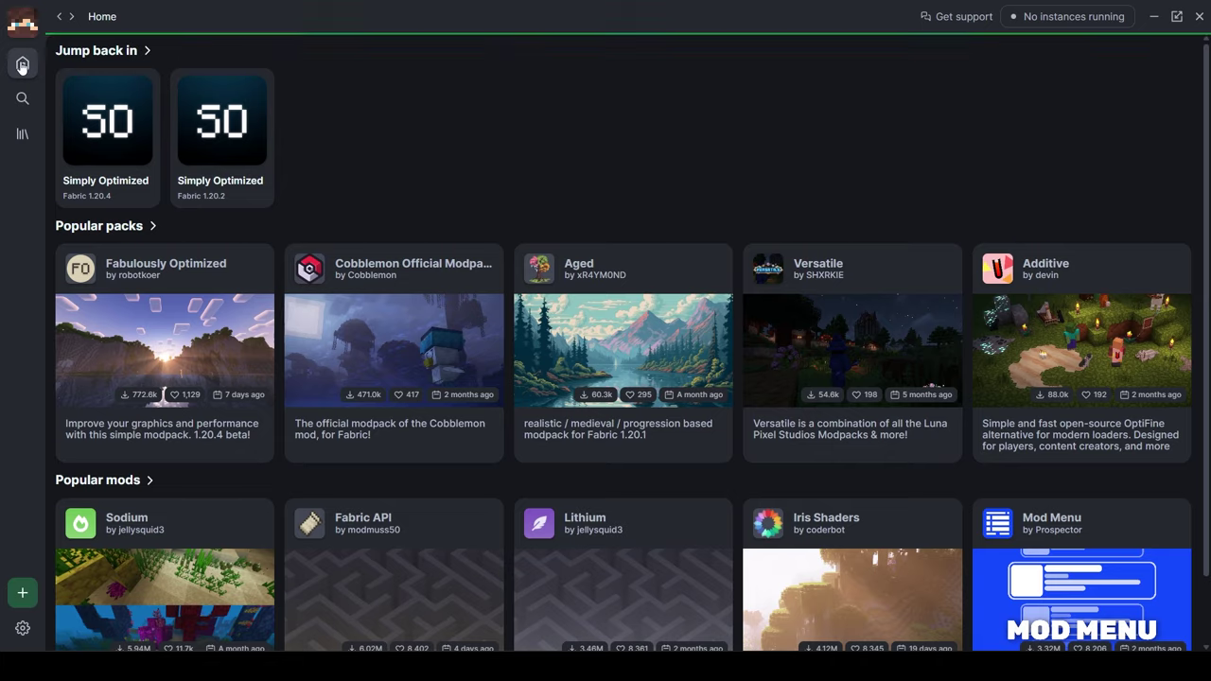
pyautogui.click(85, 108)
pyautogui.click(114, 320)
pyautogui.scroll(-2, 1208, 243)
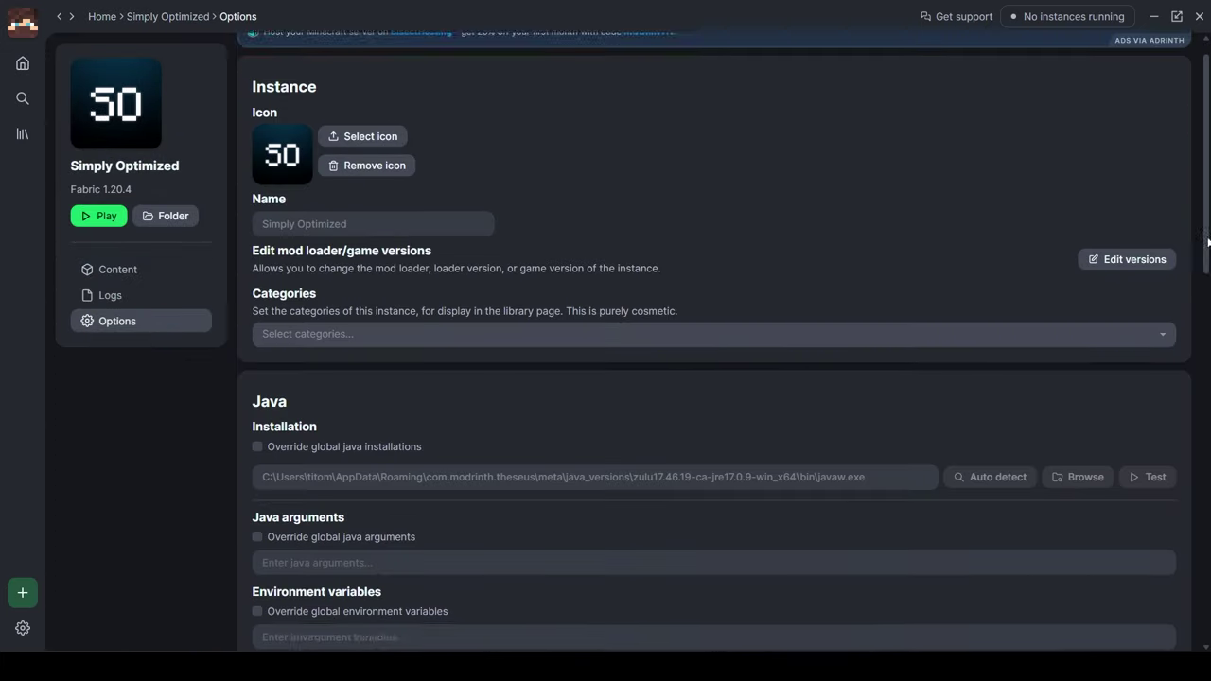
pyautogui.moveTo(1208, 243); pyautogui.dragTo(1203, 596)
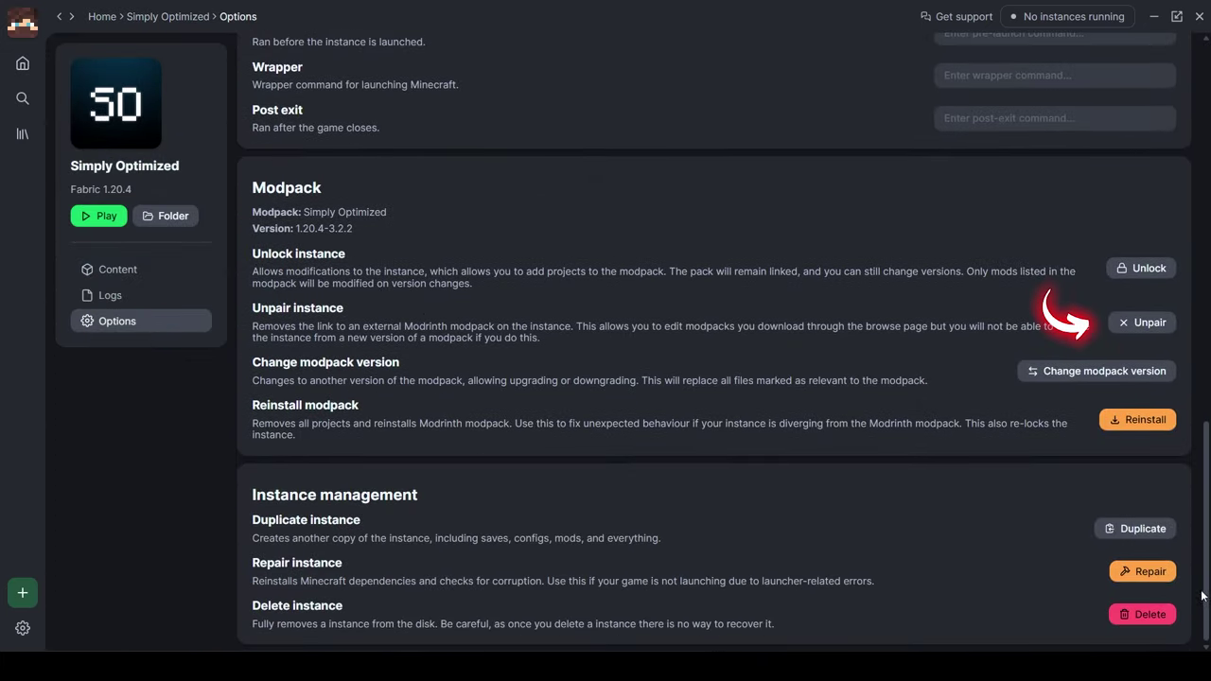
pyautogui.click(1143, 323)
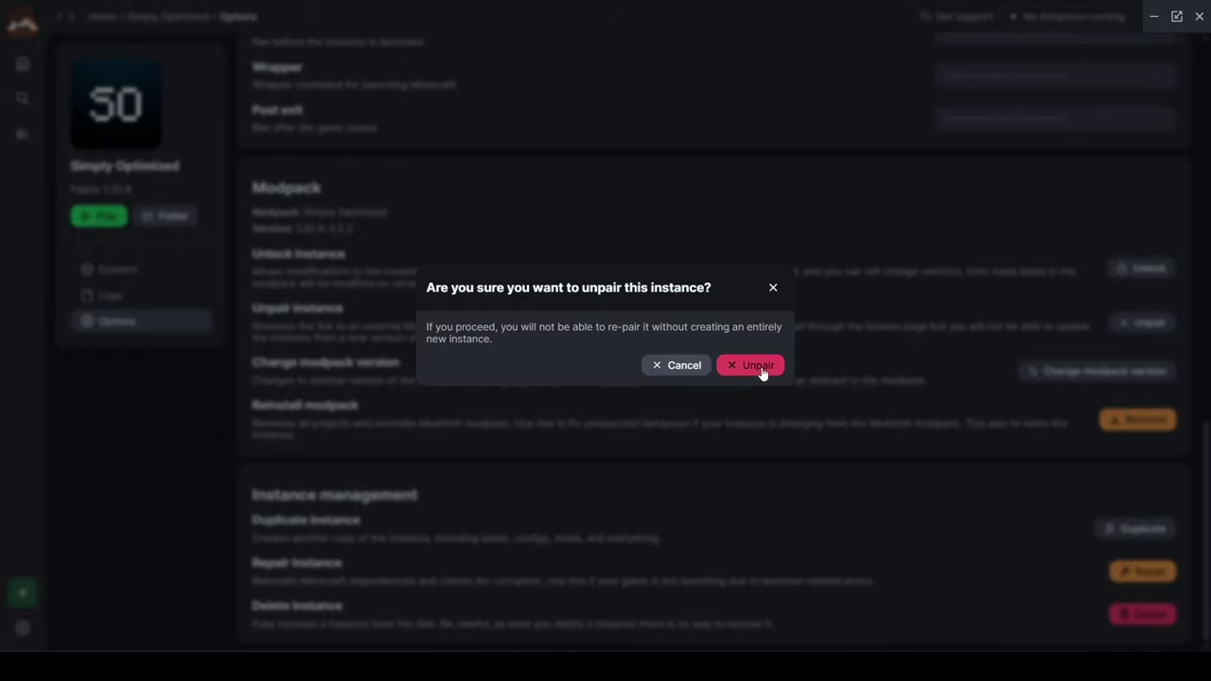
pyautogui.click(758, 365)
pyautogui.scroll(5, 846, 267)
pyautogui.scroll(-1, 846, 268)
pyautogui.click(363, 432)
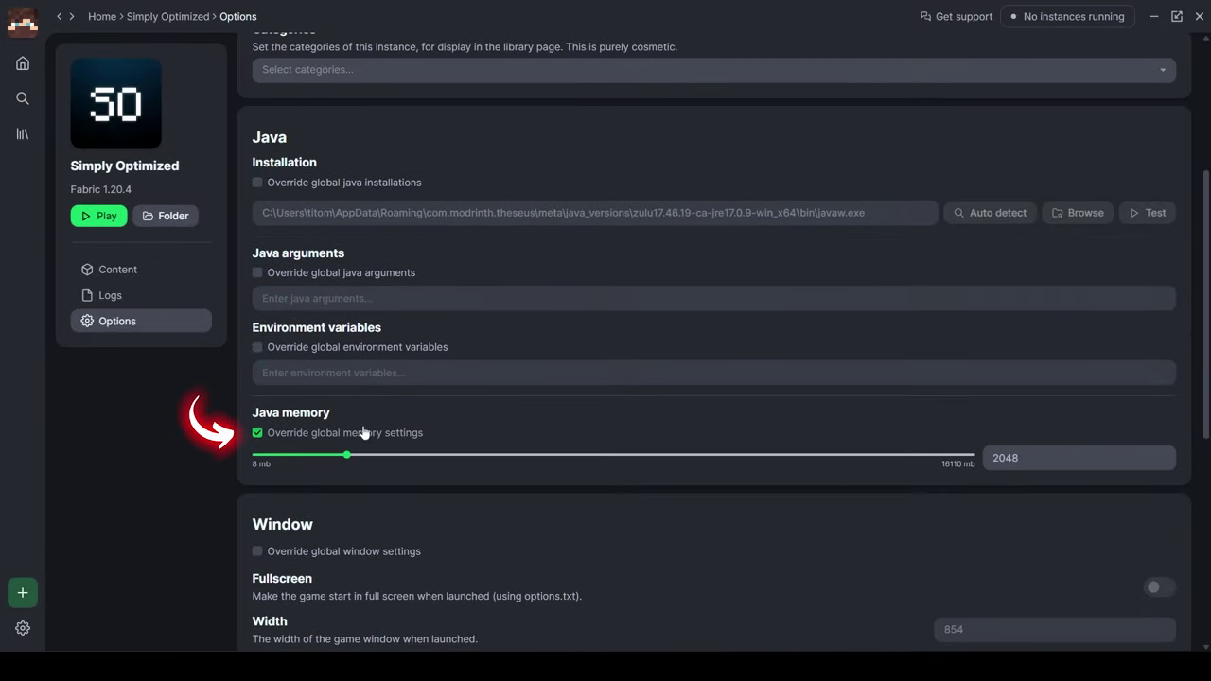
pyautogui.write('80')
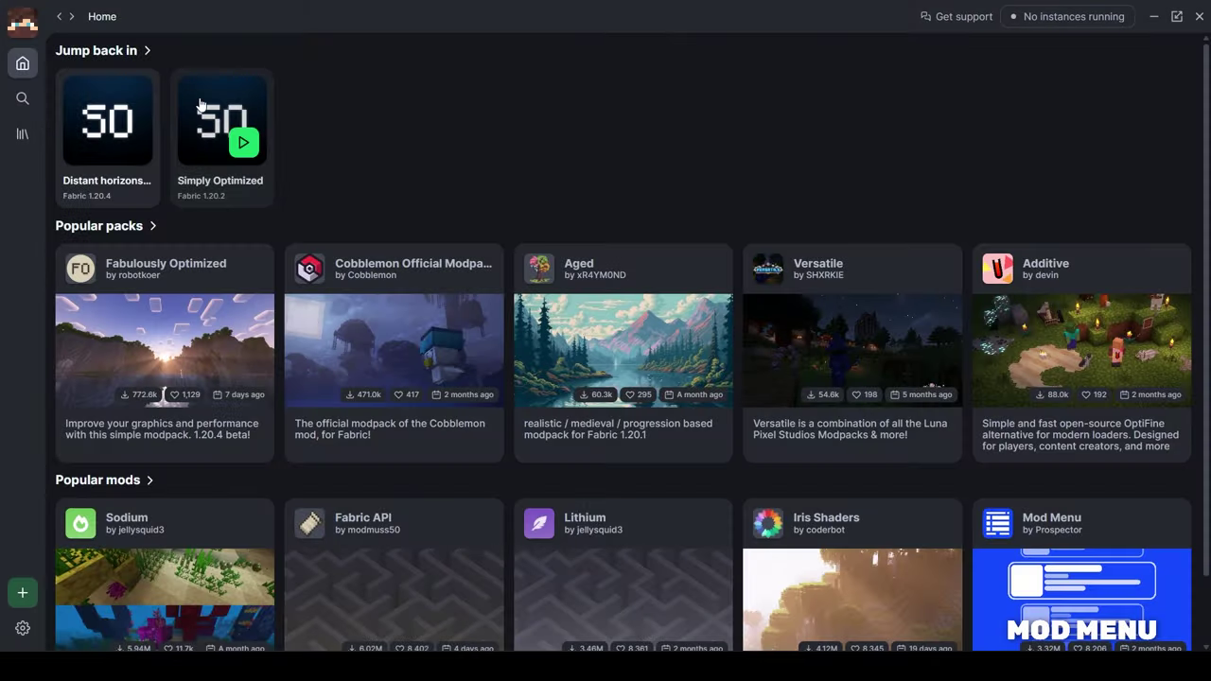
# Rename the instances 'Reterraforged version' and 'Distant horizons version'
pyautogui.click(241, 108)
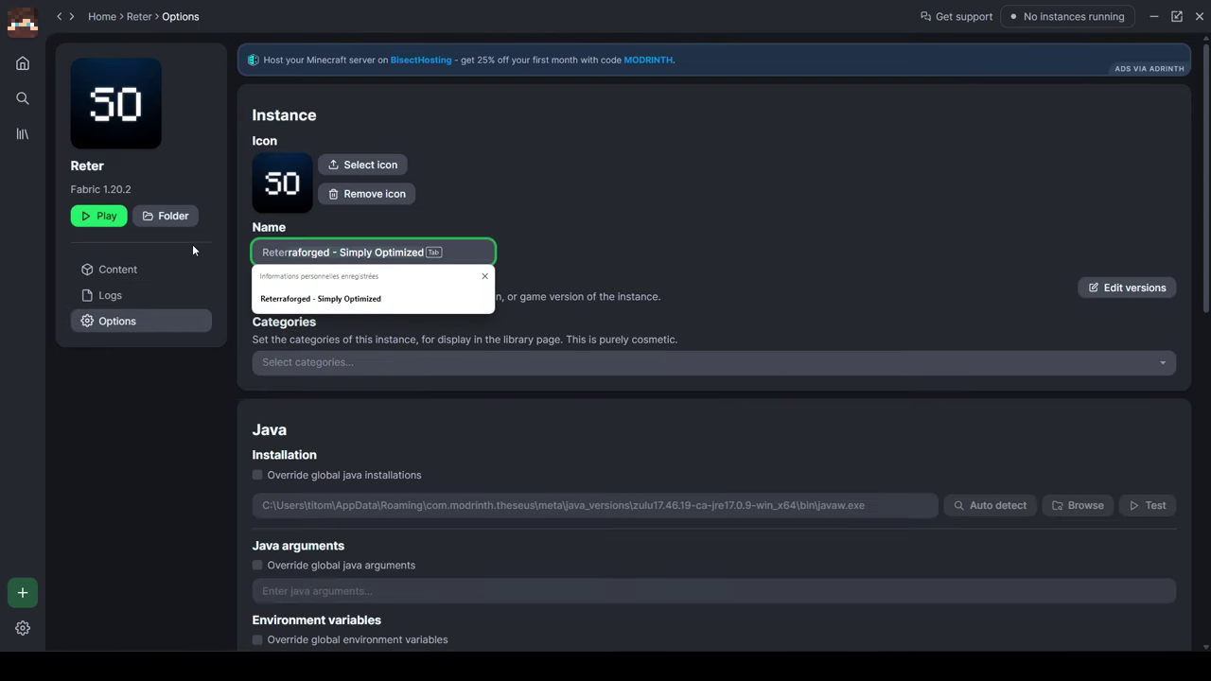
pyautogui.write('raforged version')
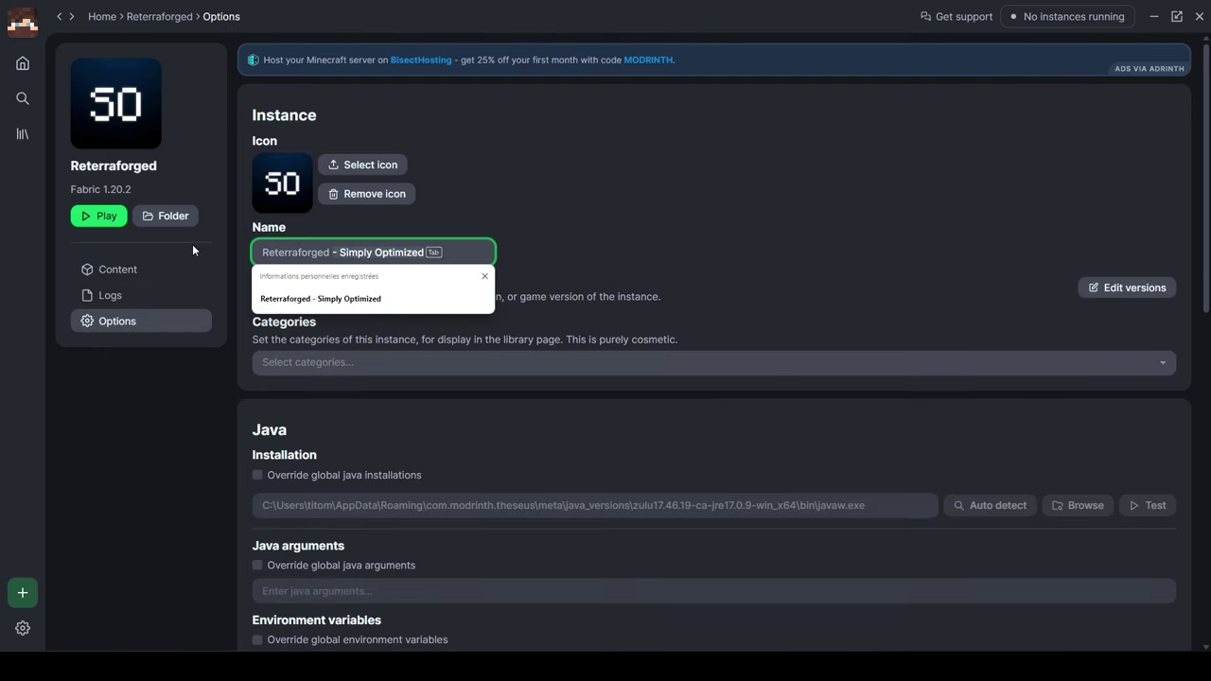
pyautogui.click(22, 64)
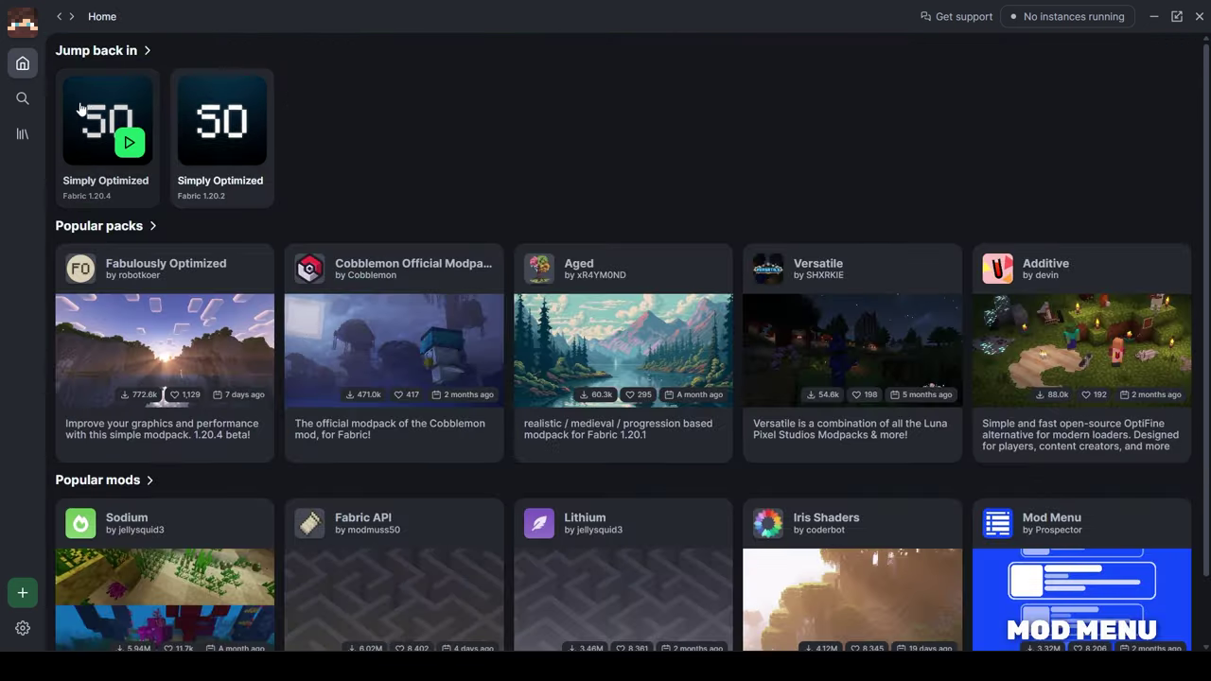
pyautogui.click(114, 118)
pyautogui.click(117, 321)
pyautogui.moveTo(347, 252); pyautogui.dragTo(253, 252)
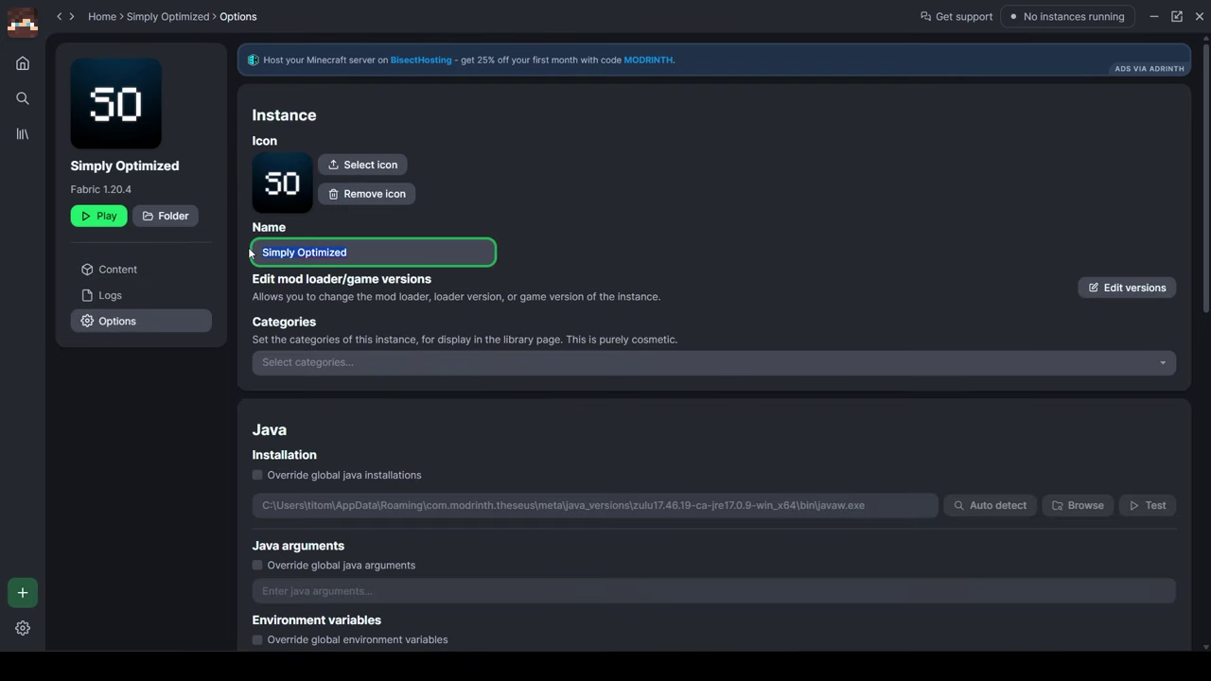
pyautogui.write('Distant horizons version')
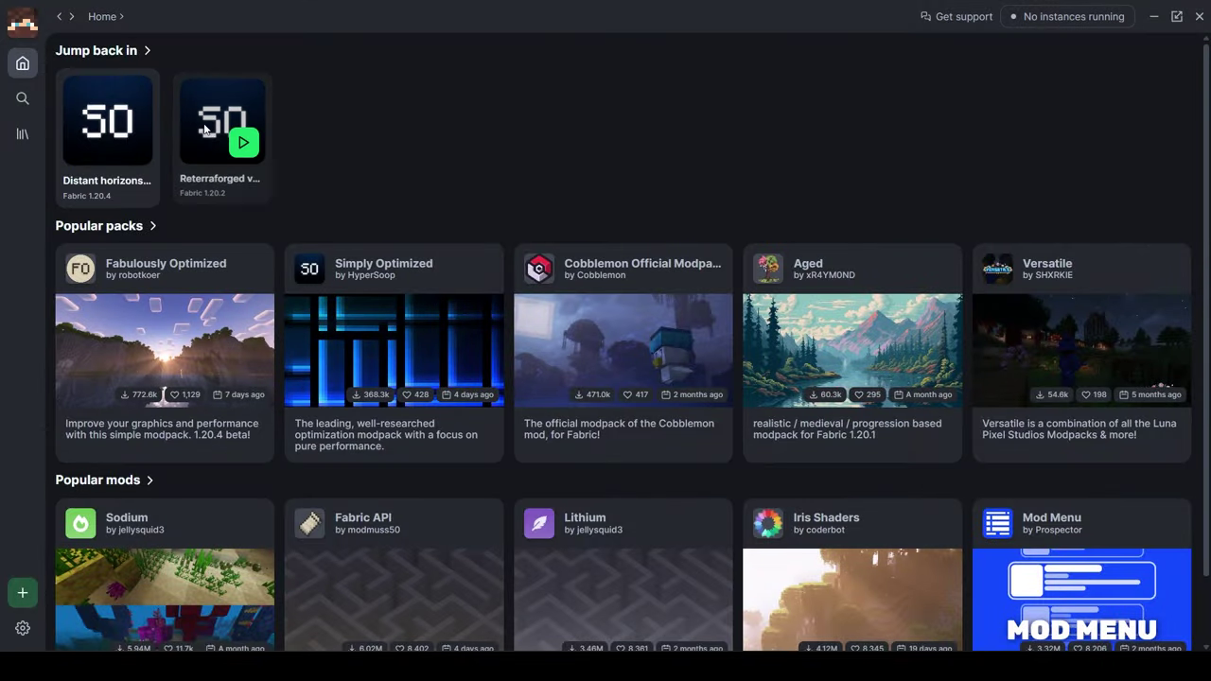
# Add reterraforged-0.0.6-fabric-1.20.2.jar and Chunky-1.3.138.jar to the Reterraforged version instance
pyautogui.click(205, 130)
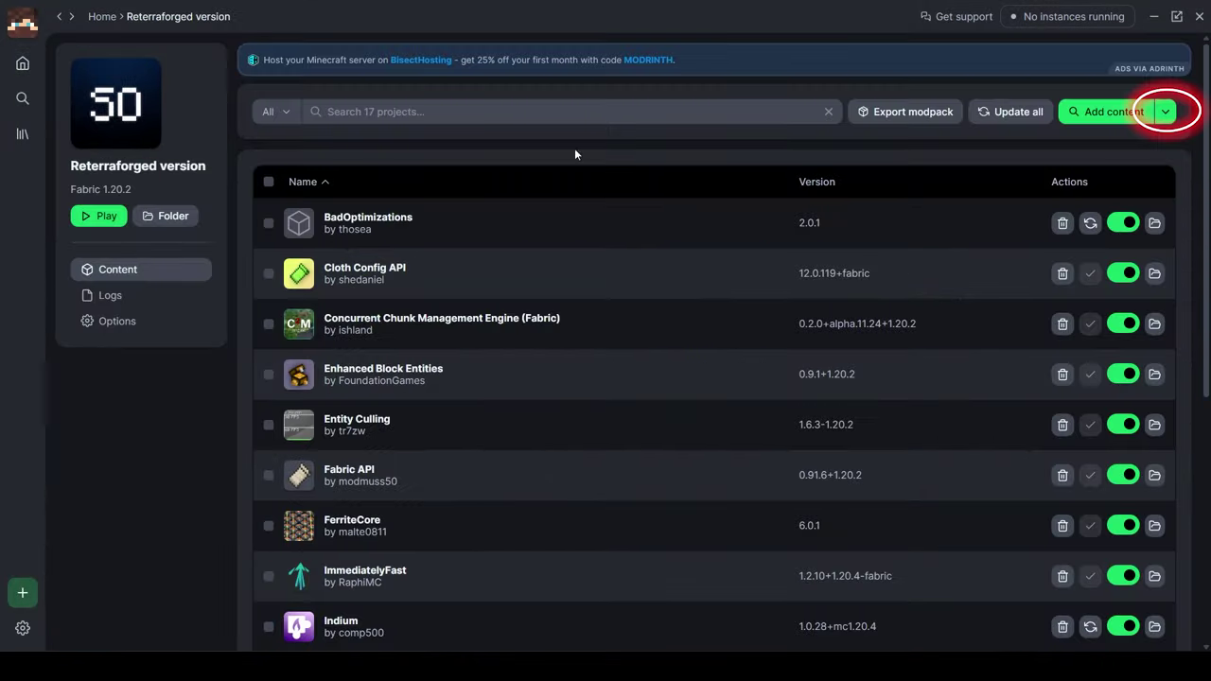
pyautogui.click(1167, 109)
pyautogui.click(1111, 157)
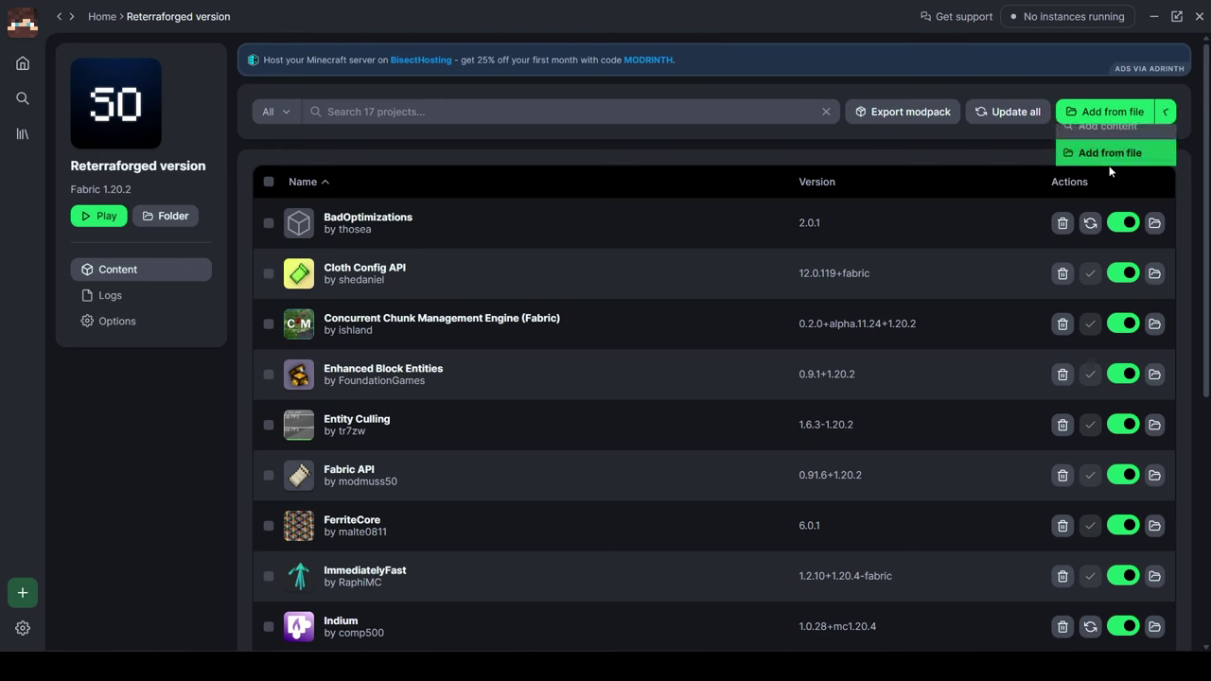
pyautogui.click(397, 104)
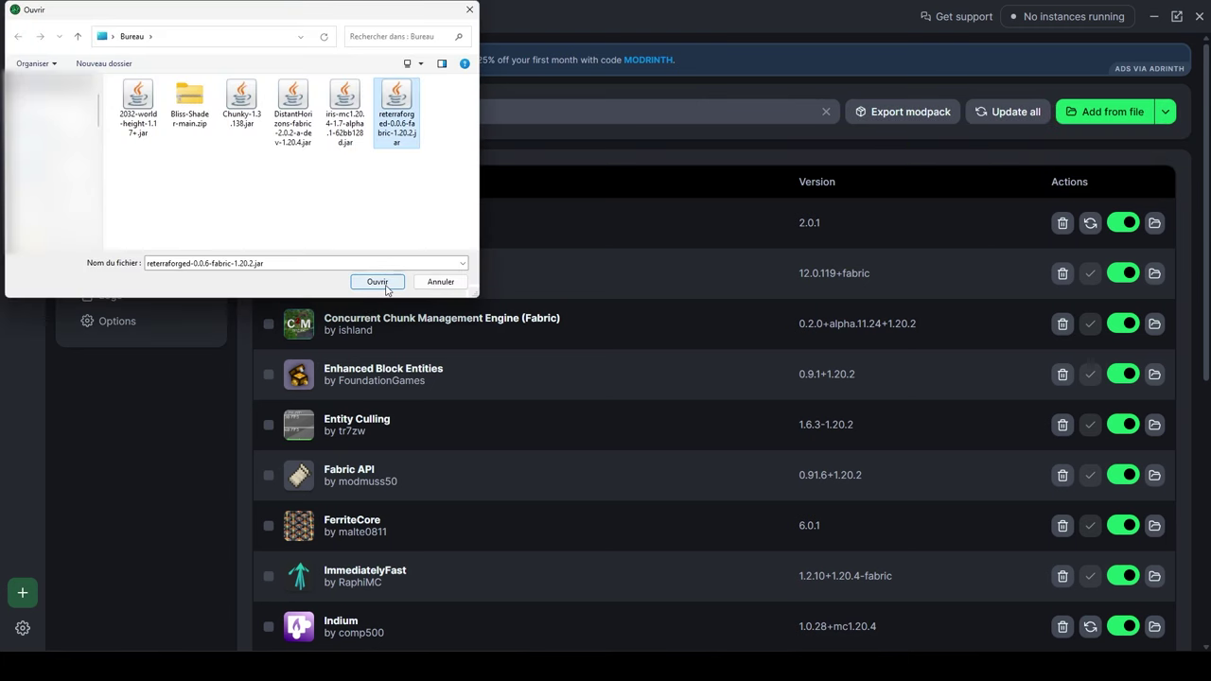
pyautogui.click(241, 112)
pyautogui.click(376, 282)
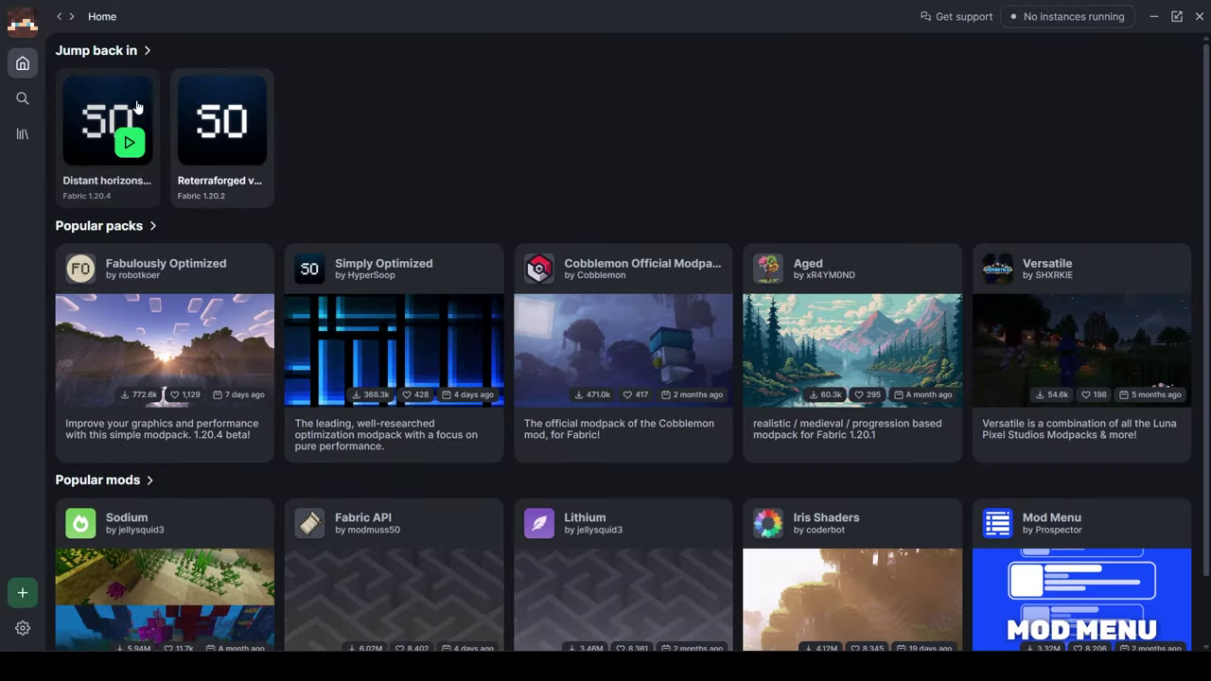
# Add the Distant Horizons and 2032-world-height jars to the Distant horizons version instance
pyautogui.click(137, 106)
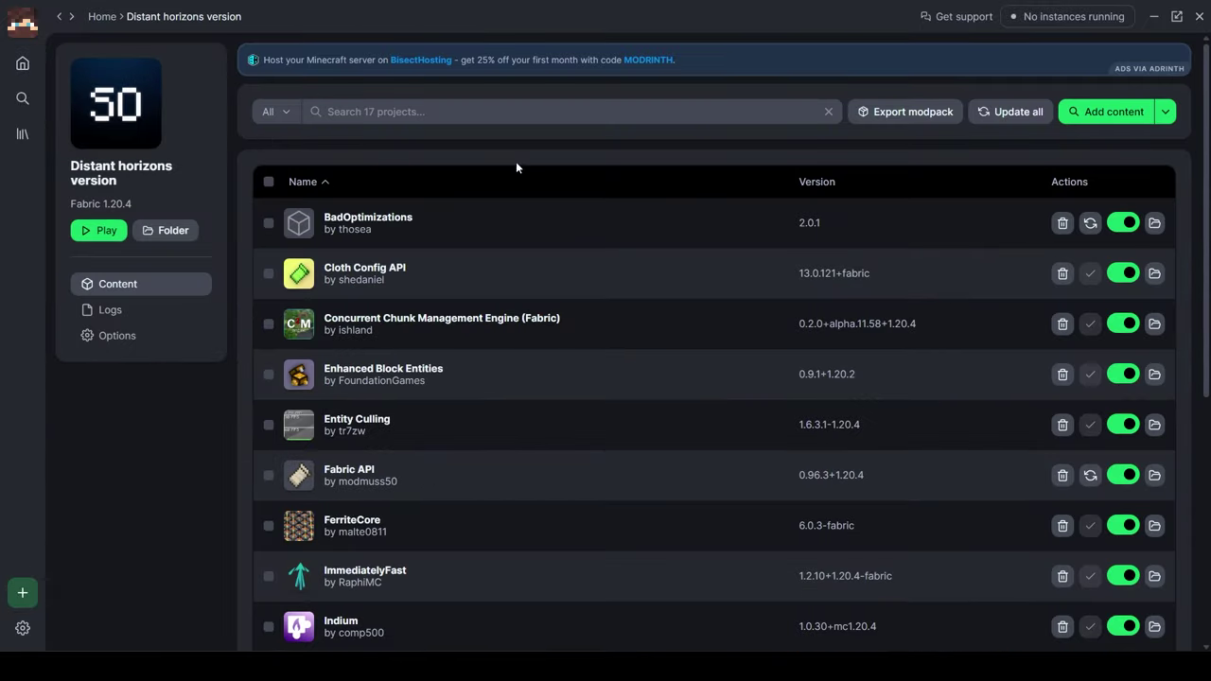
pyautogui.click(1171, 114)
pyautogui.click(1098, 165)
pyautogui.click(295, 132)
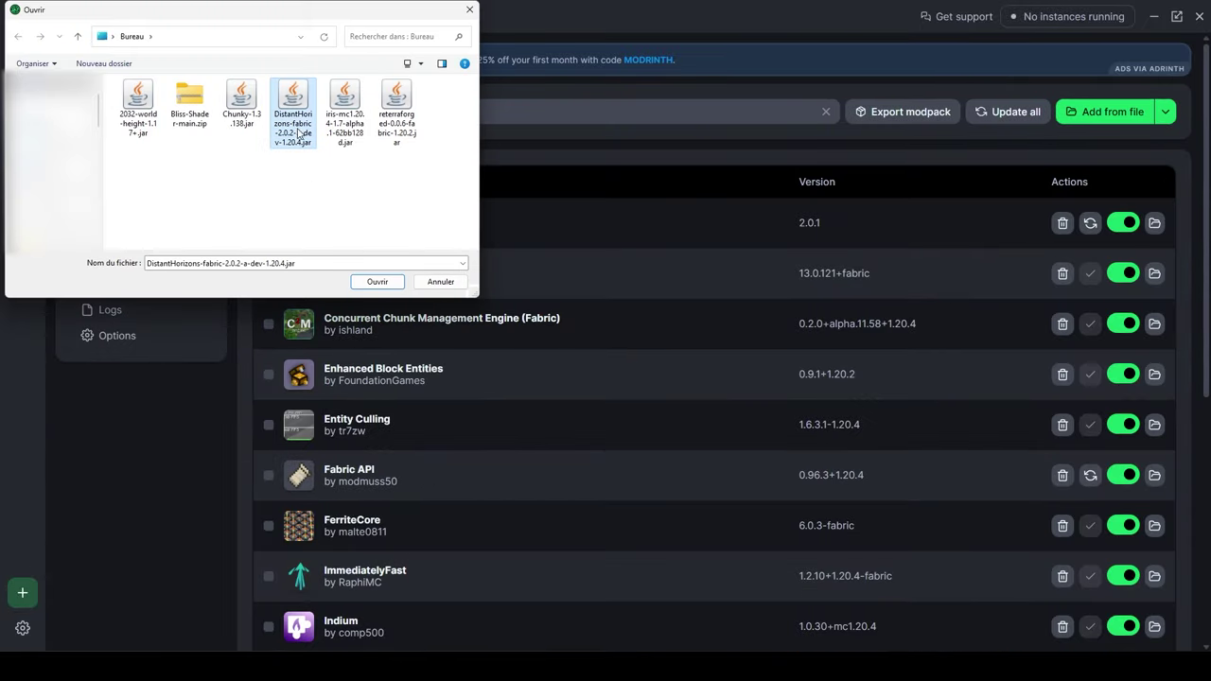
pyautogui.click(376, 282)
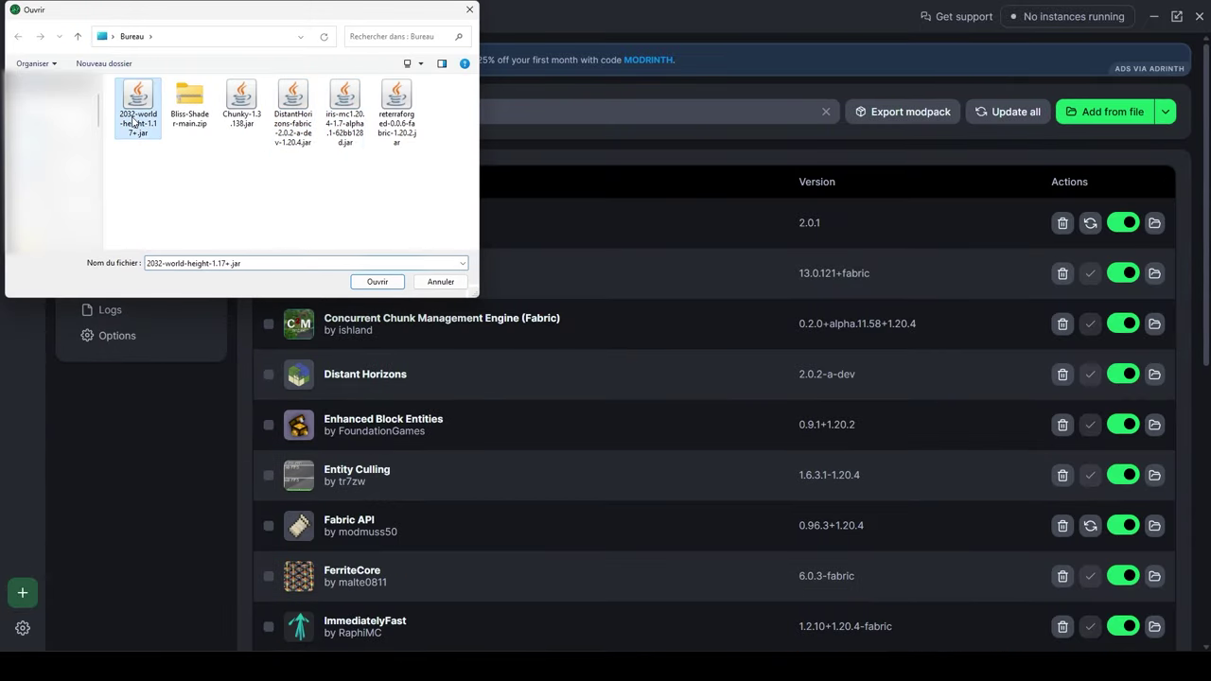
pyautogui.click(377, 282)
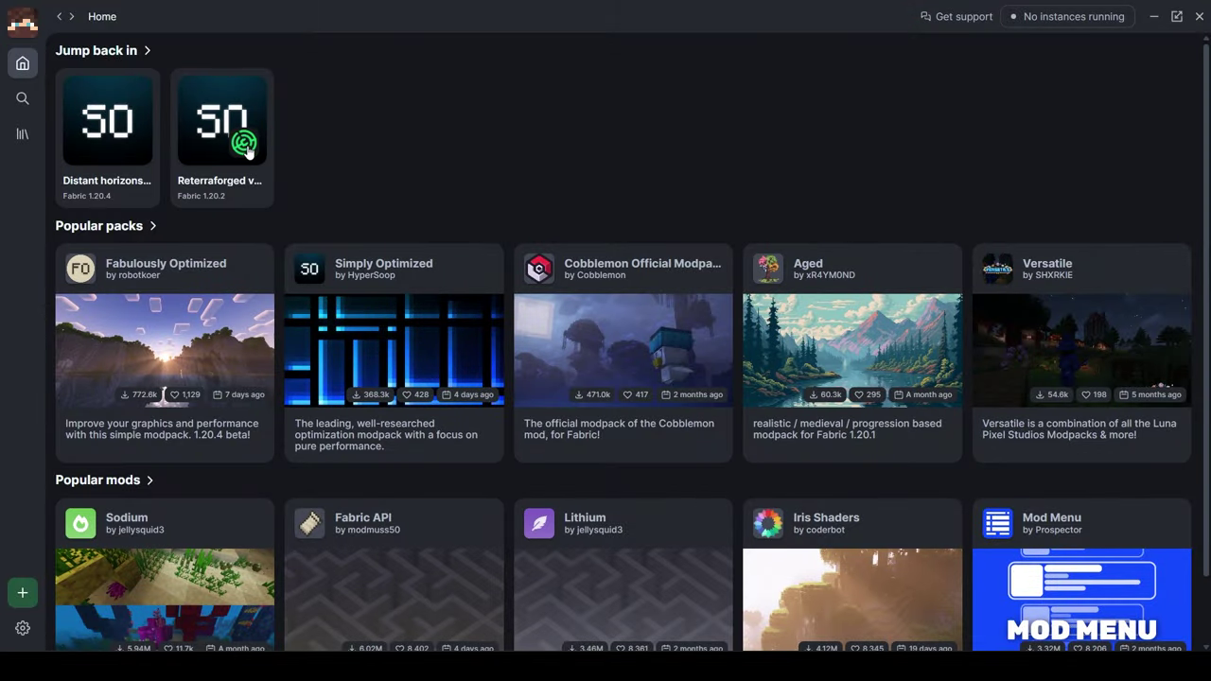
# Create a new singleplayer world using the minecraft_kingdom_survival_settings TerraForged preset
pyautogui.click(244, 144)
pyautogui.click(700, 278)
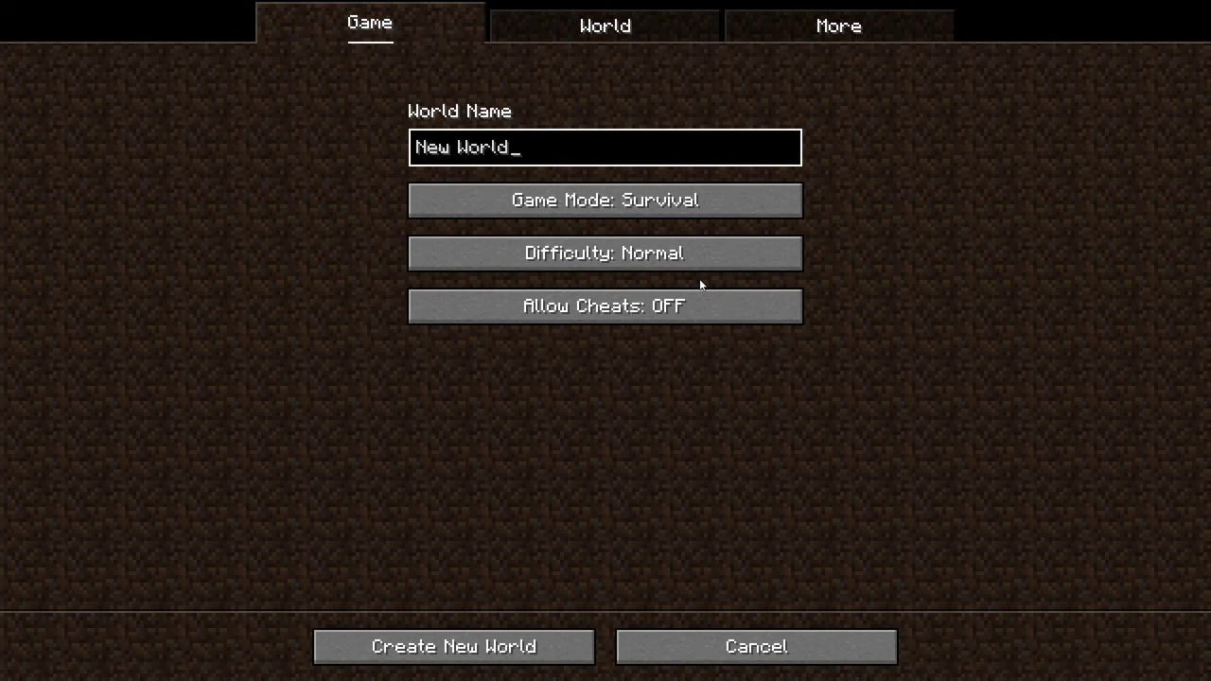
pyautogui.click(612, 28)
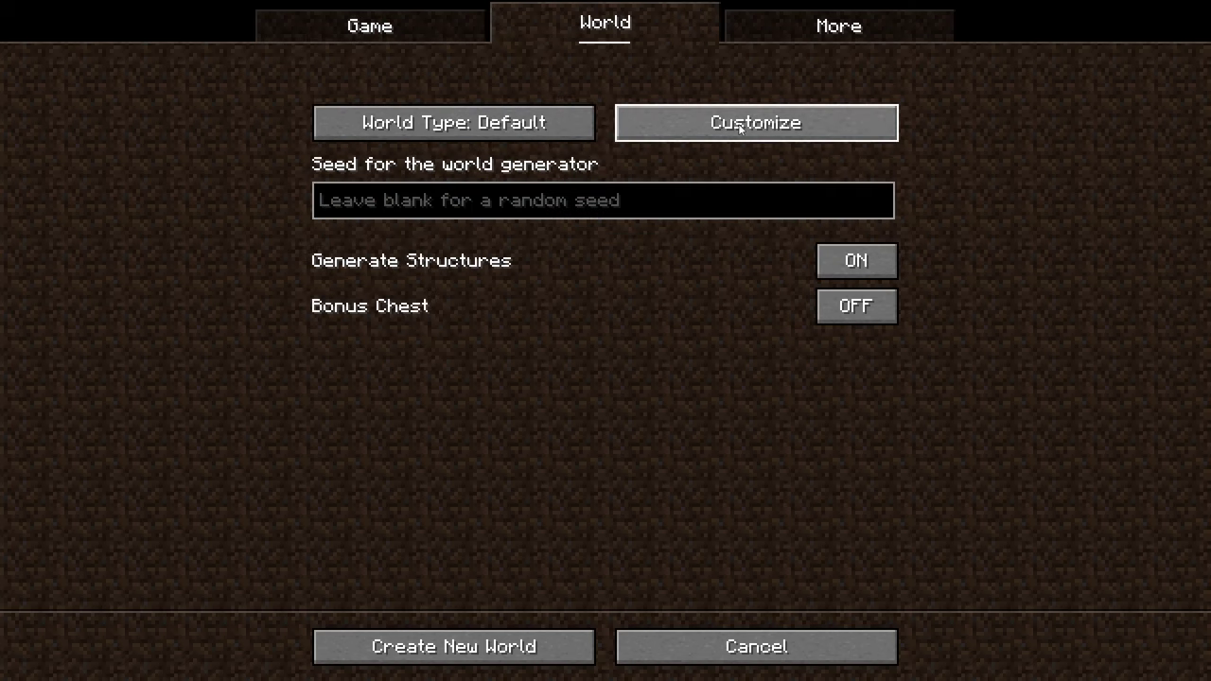
pyautogui.click(824, 126)
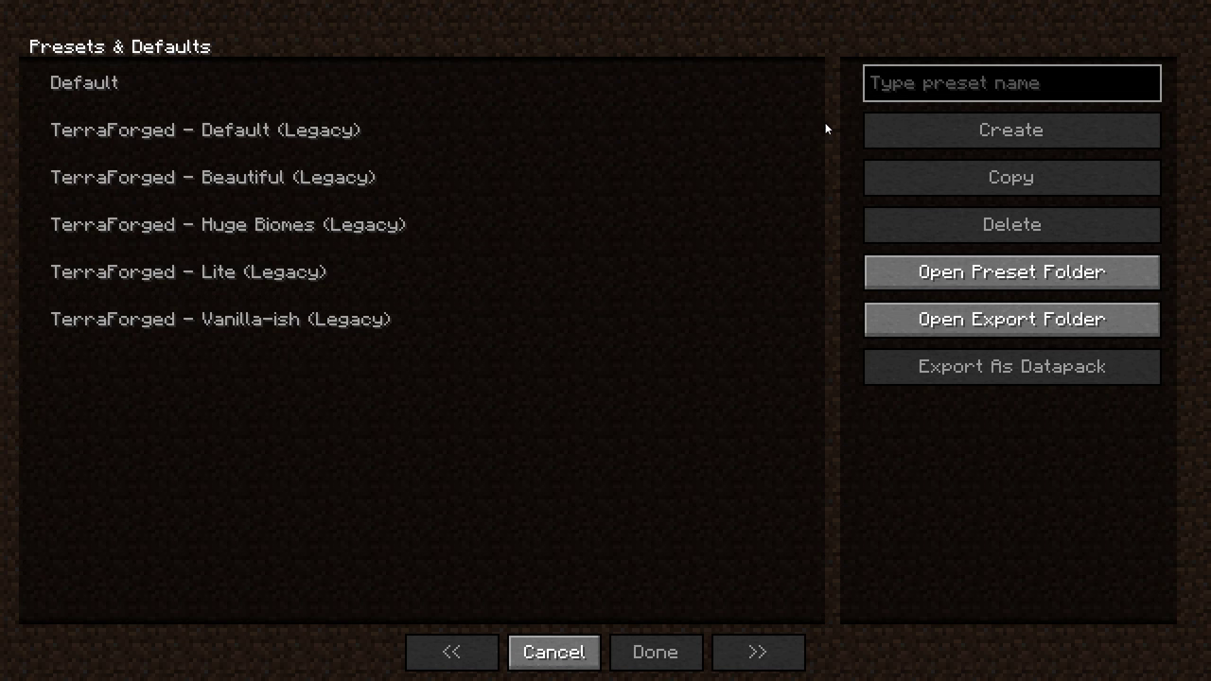
pyautogui.click(895, 272)
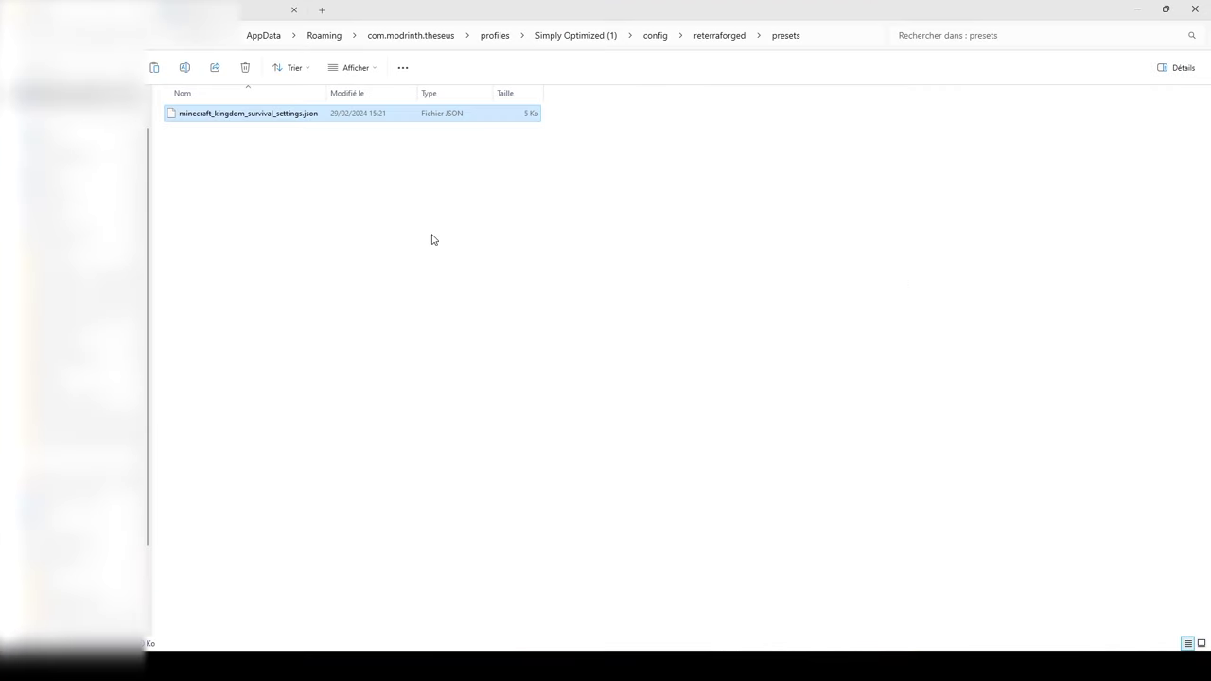
pyautogui.hotkey('alt', 'Tab')
pyautogui.click(343, 85)
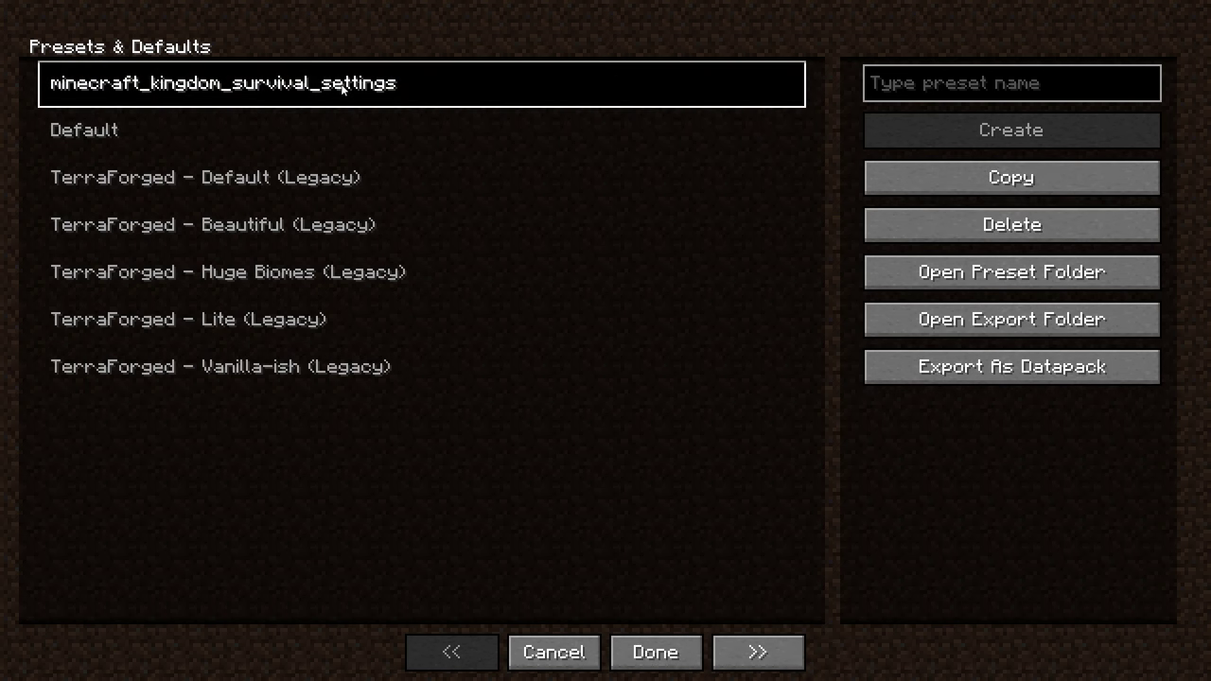
pyautogui.click(675, 659)
pyautogui.click(554, 646)
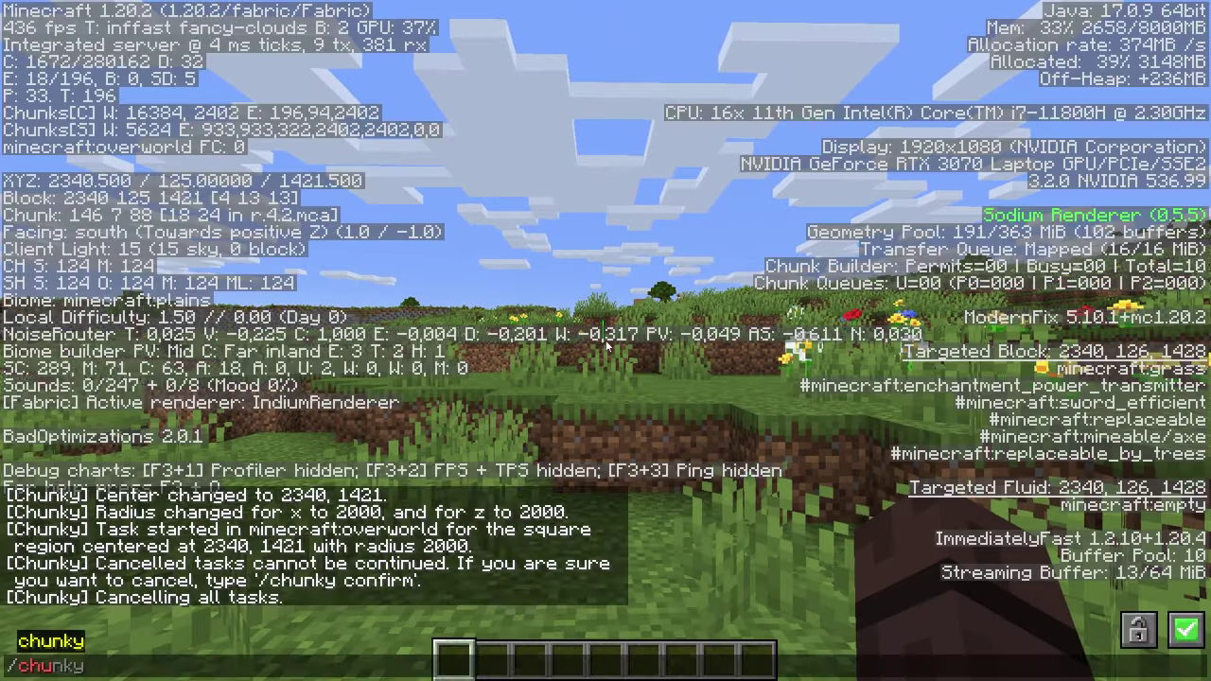
# Run Chunky with centre 2340 1421 and radius 6000, start it, and hide the F3 overlay
pyautogui.write('center 2340 1421')
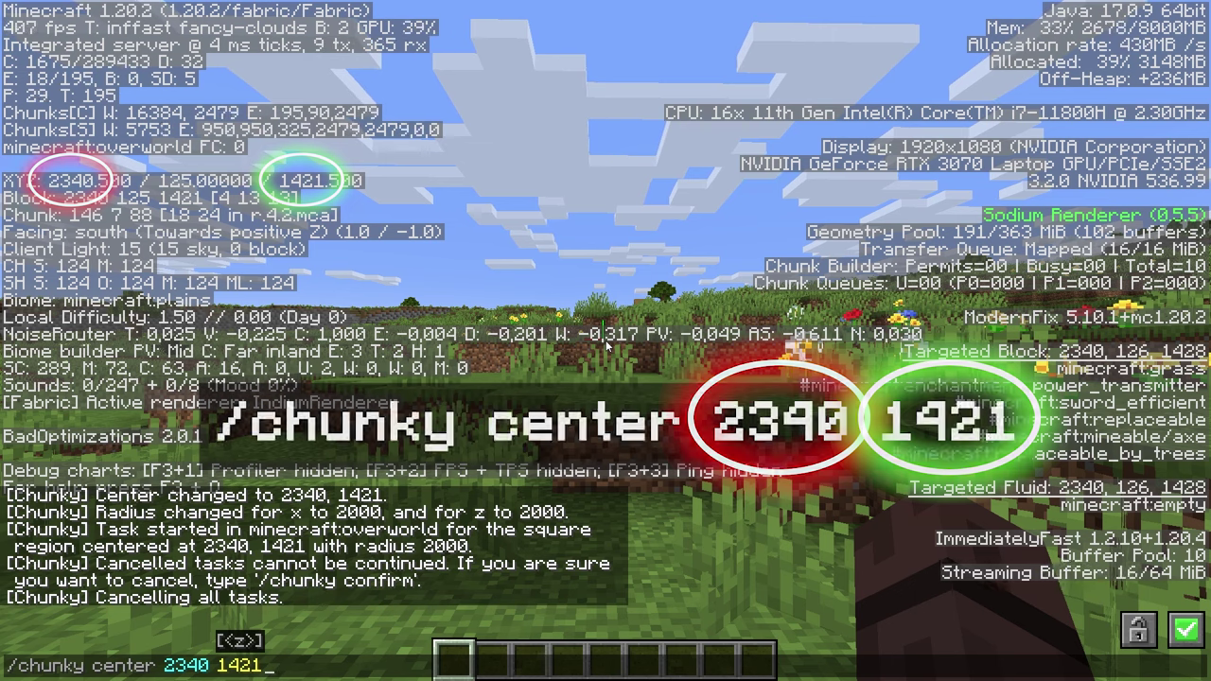
pyautogui.press('Return')
pyautogui.write('/chunky ')
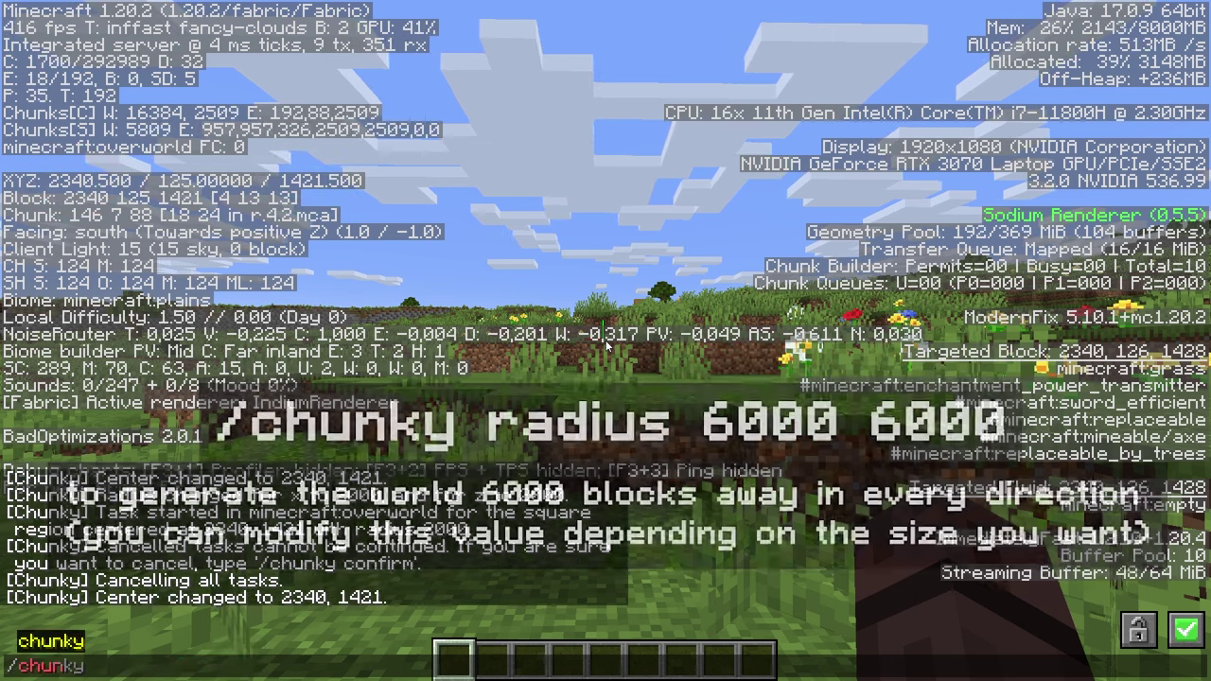
pyautogui.write('ra')
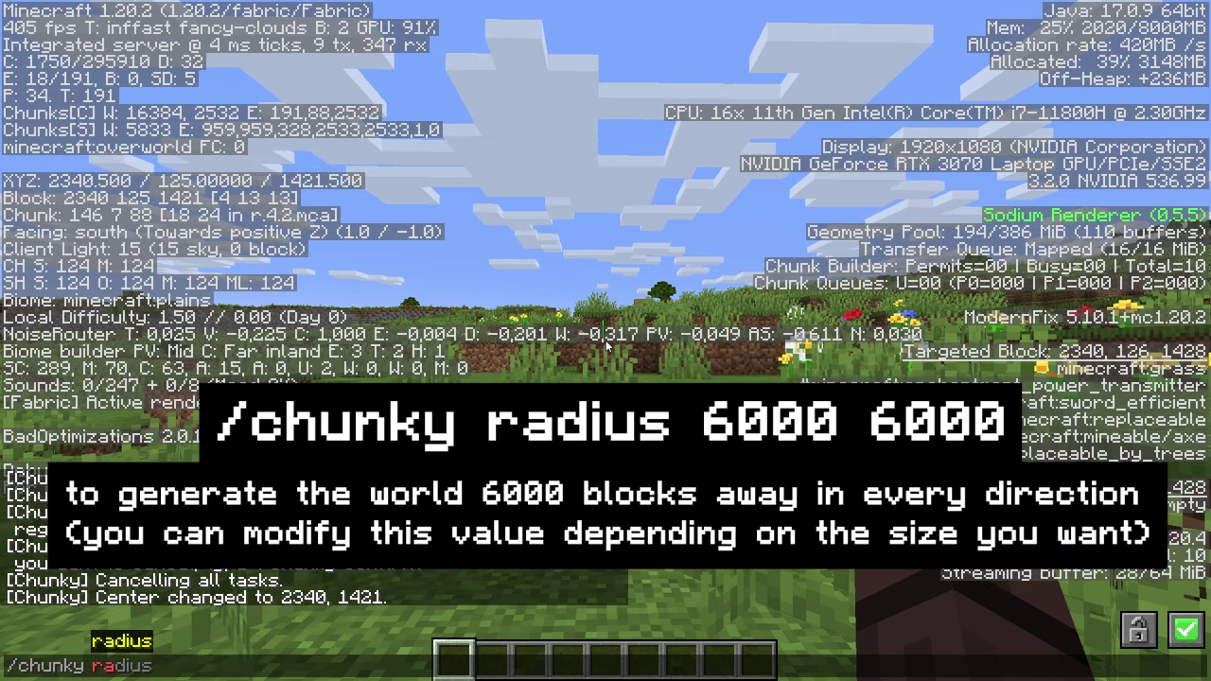
pyautogui.write('dius ')
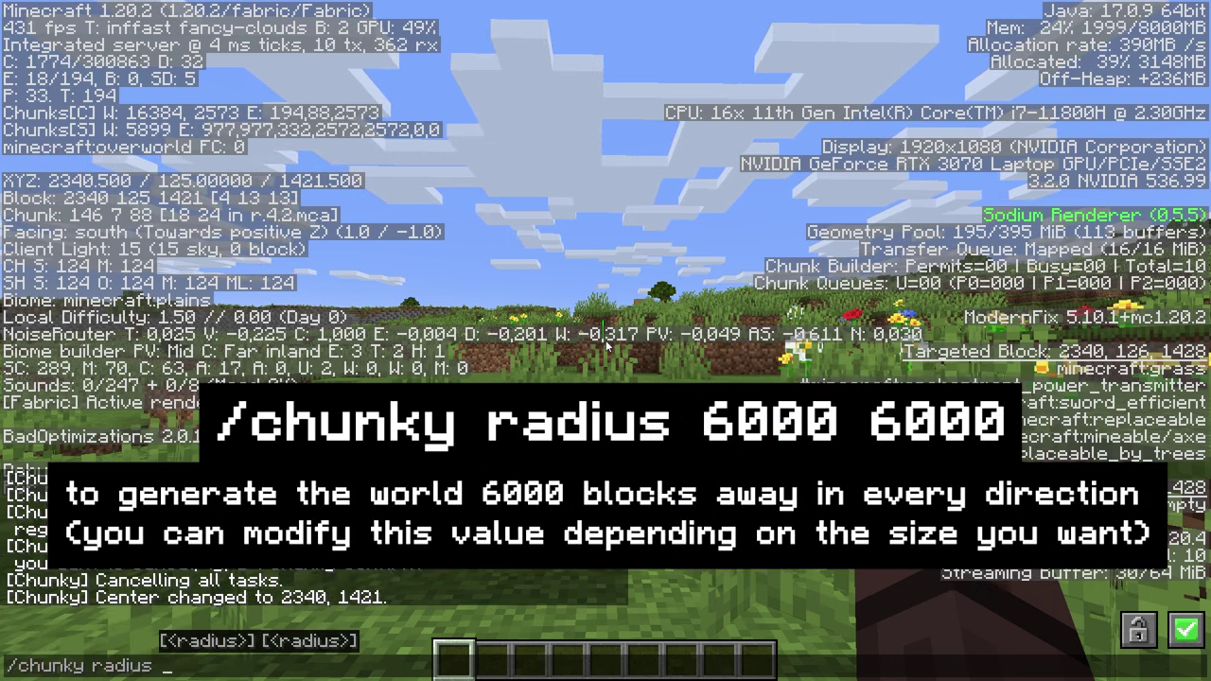
pyautogui.write('6000 6000')
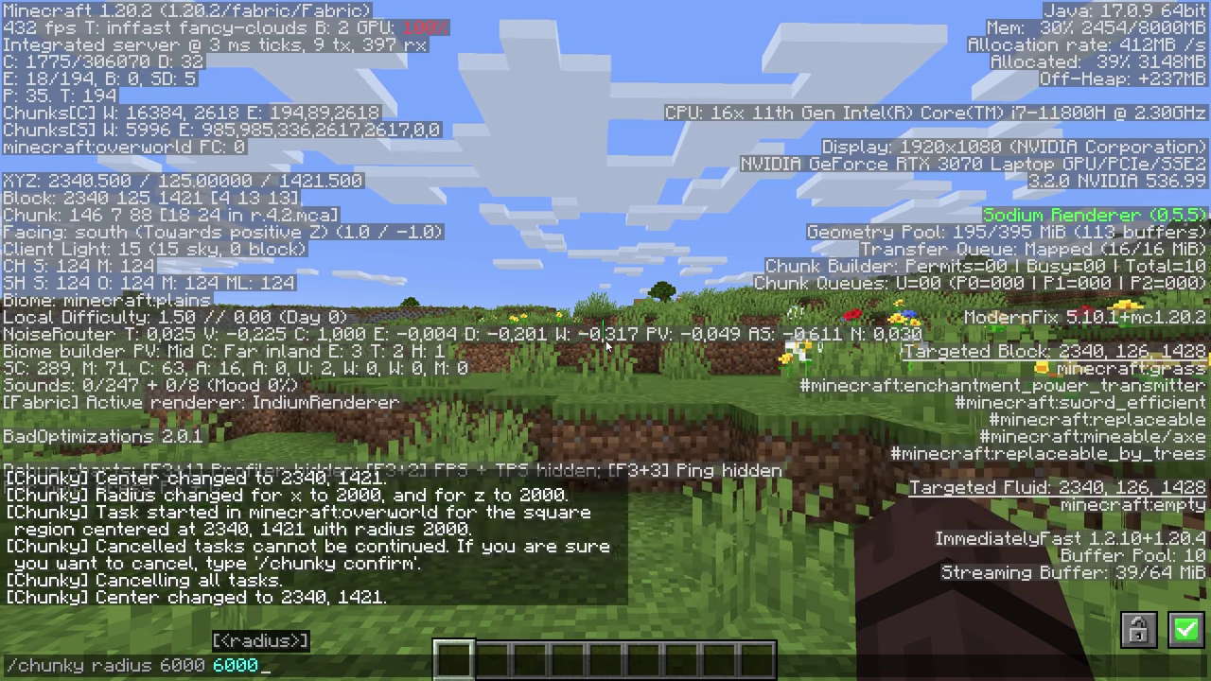
pyautogui.press('Return')
pyautogui.write('/chunky')
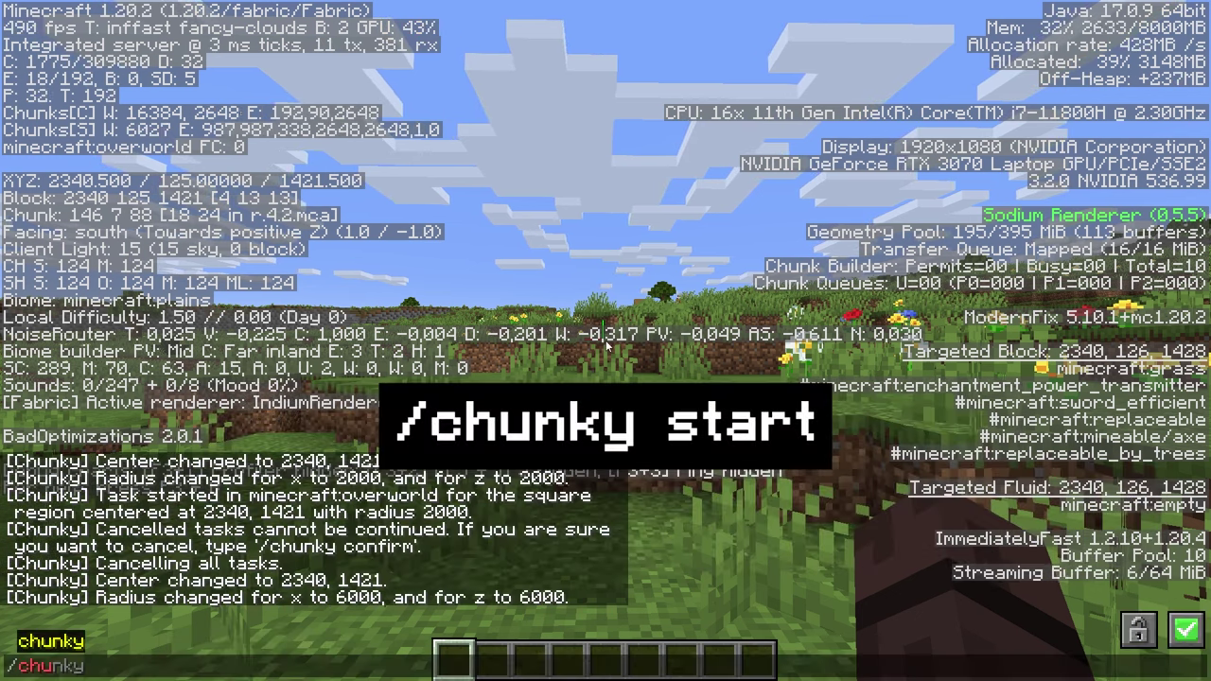
pyautogui.write(' st')
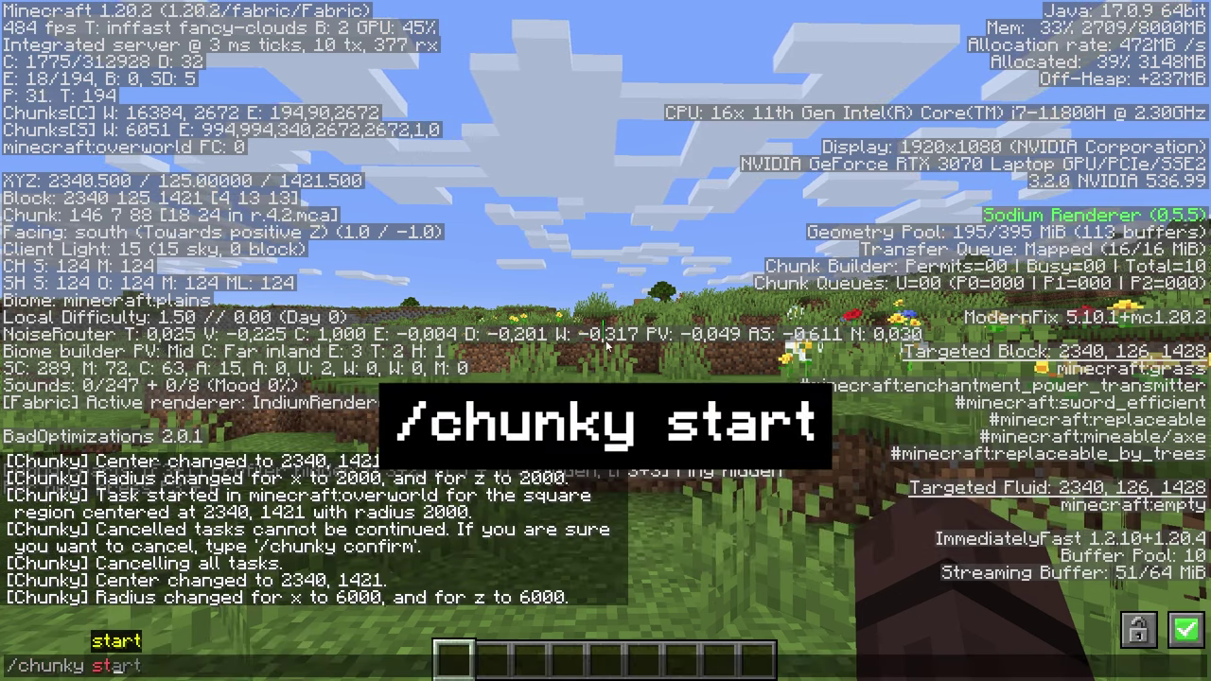
pyautogui.write('art')
pyautogui.press('Return')
pyautogui.press('F3')
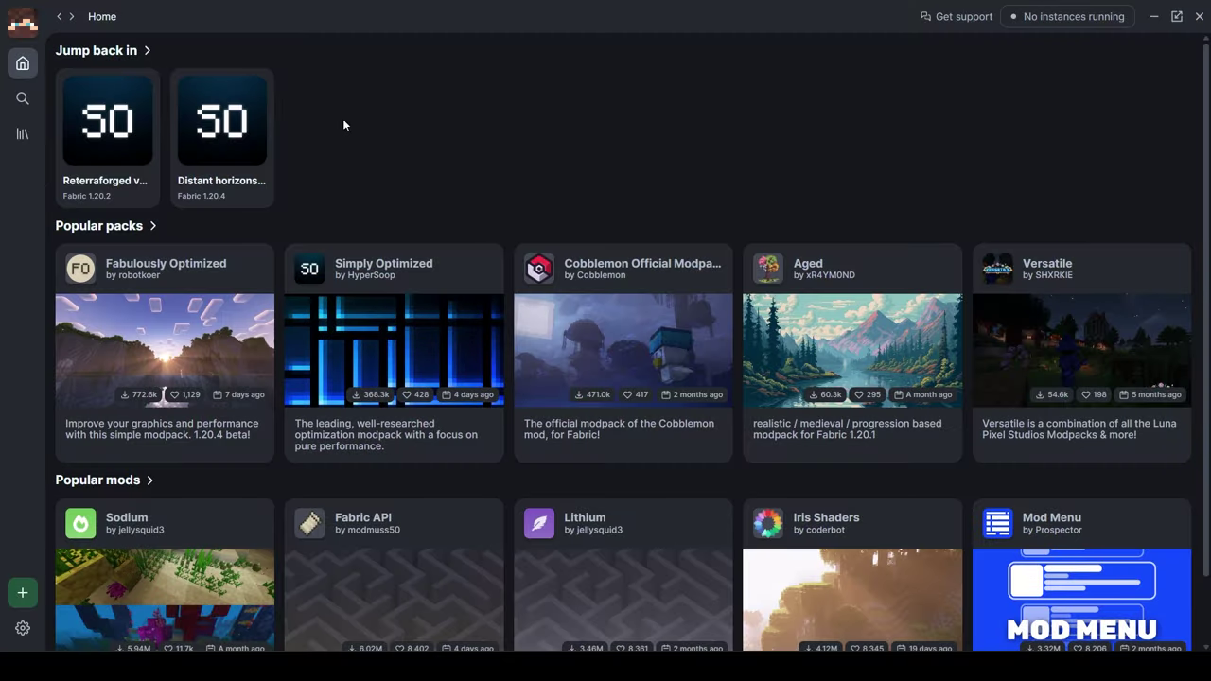
# Copy the New World save from the ReTerraForged instance's saves folder
pyautogui.rightClick(112, 104)
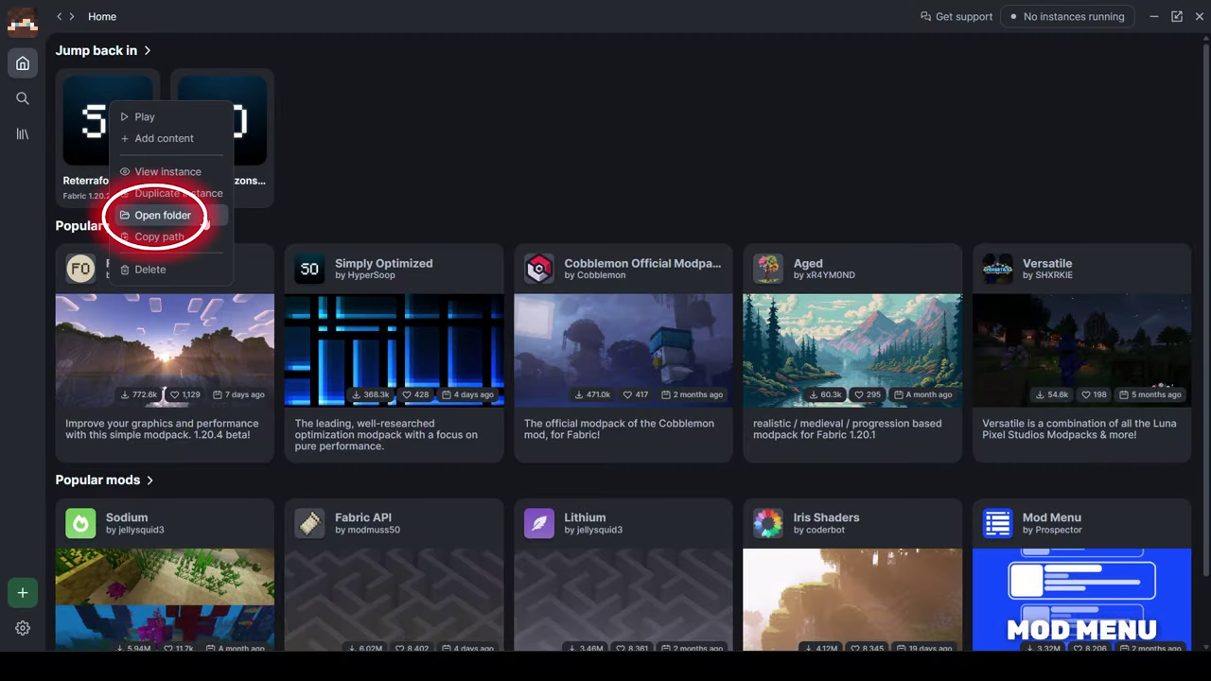
pyautogui.click(204, 222)
pyautogui.doubleClick(216, 297)
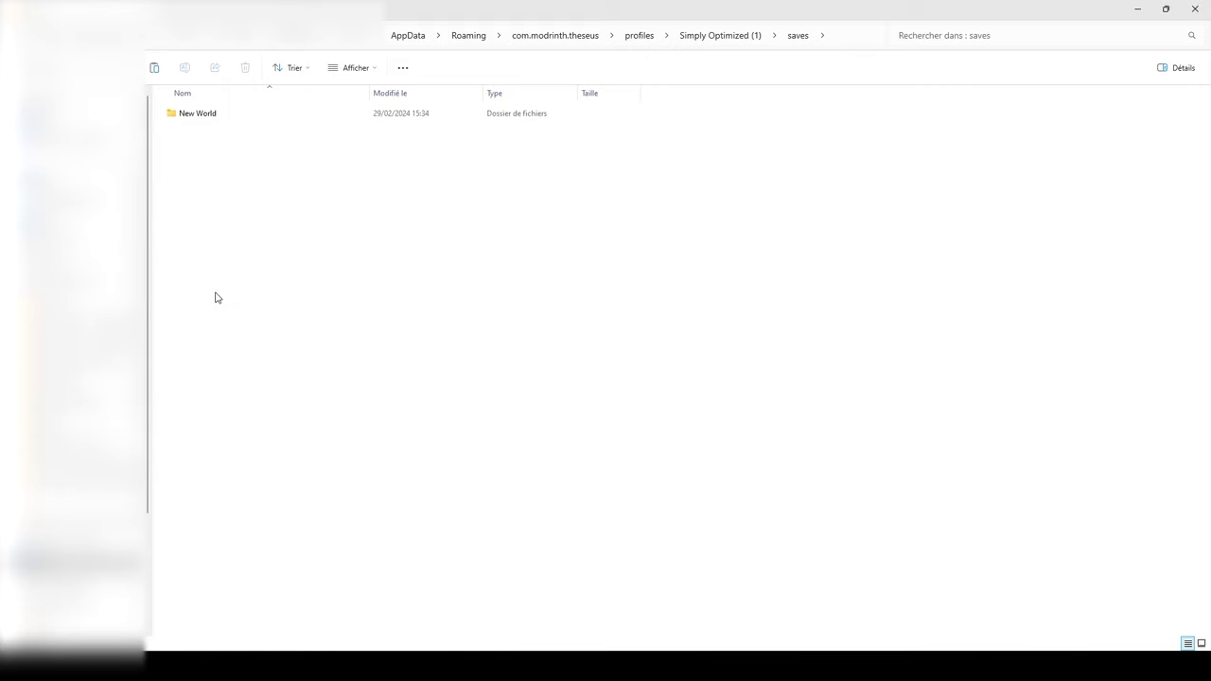
pyautogui.click(206, 120)
pyautogui.hotkey('alt', 'Tab')
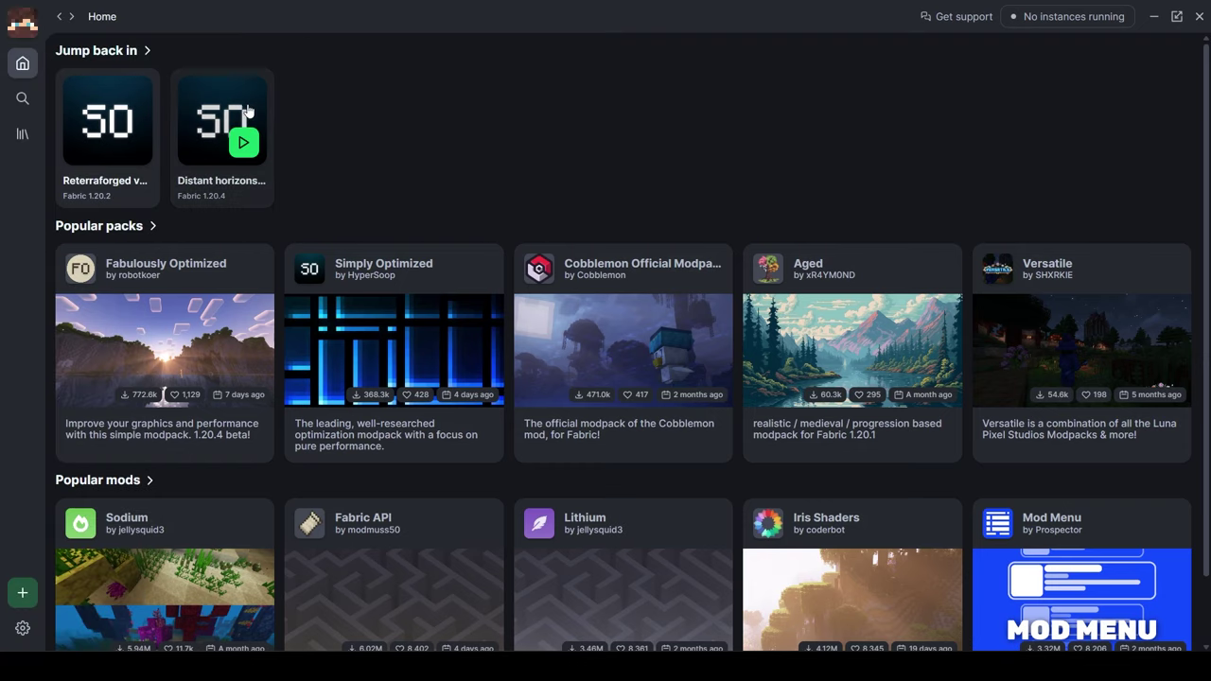
# Paste New World into the Distant Horizons instance's saves folder and launch that instance
pyautogui.rightClick(248, 104)
pyautogui.click(320, 217)
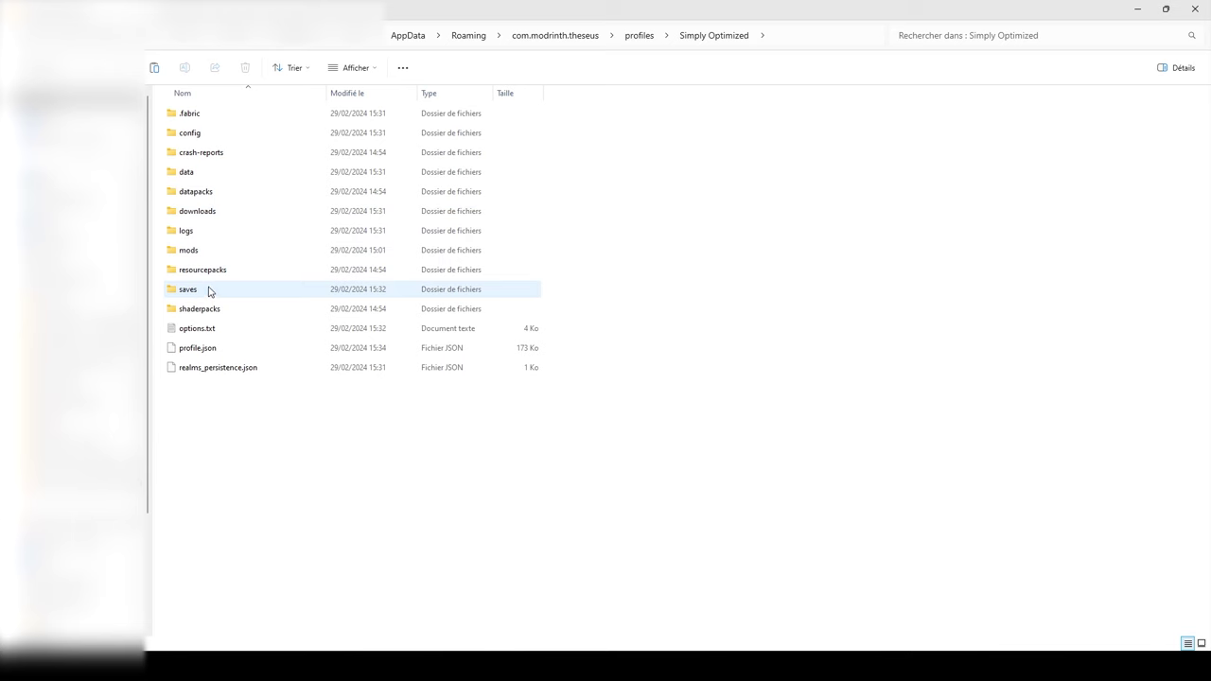
pyautogui.doubleClick(210, 291)
pyautogui.hotkey('ctrl', 'v')
pyautogui.hotkey('alt', 'Tab')
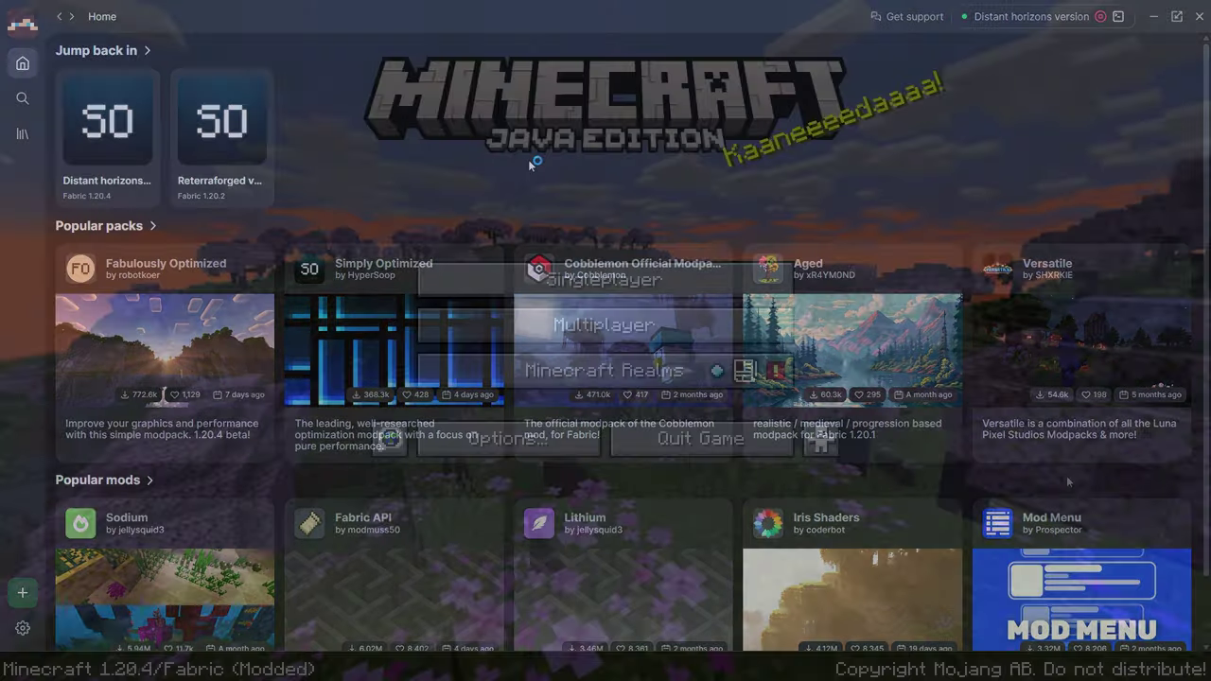
pyautogui.click(698, 279)
# Load the New World save and open Distant Horizons' advanced logging settings
pyautogui.click(554, 136)
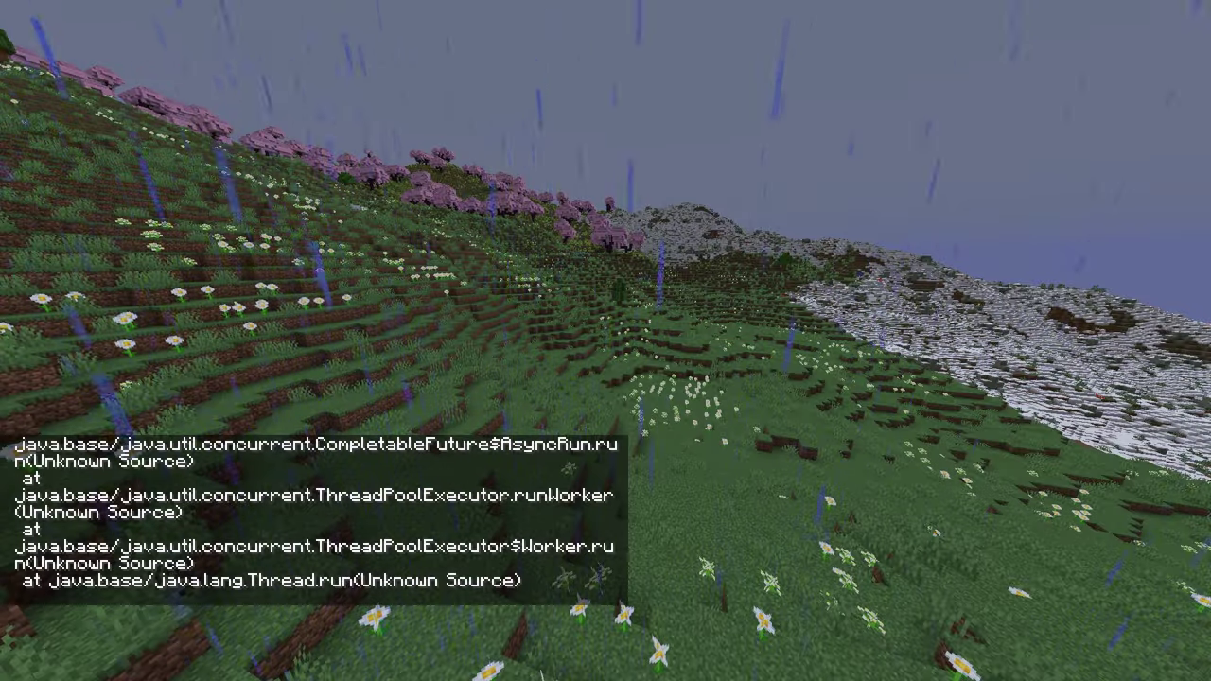
pyautogui.press('Escape')
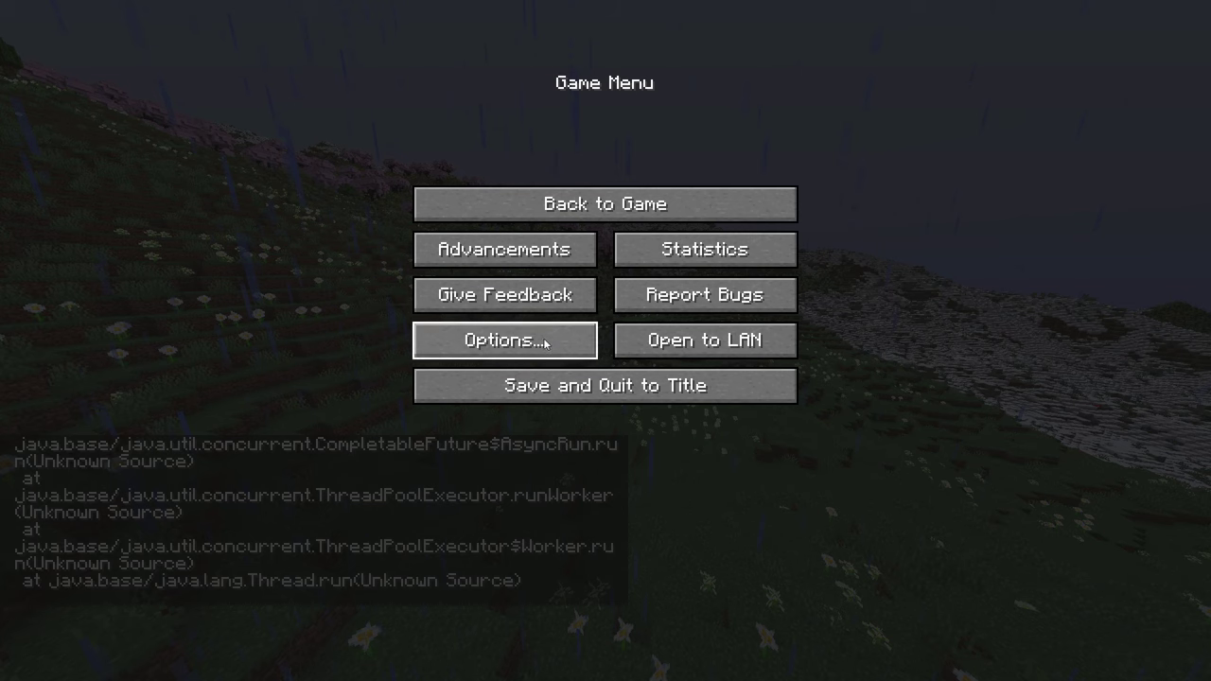
pyautogui.click(546, 344)
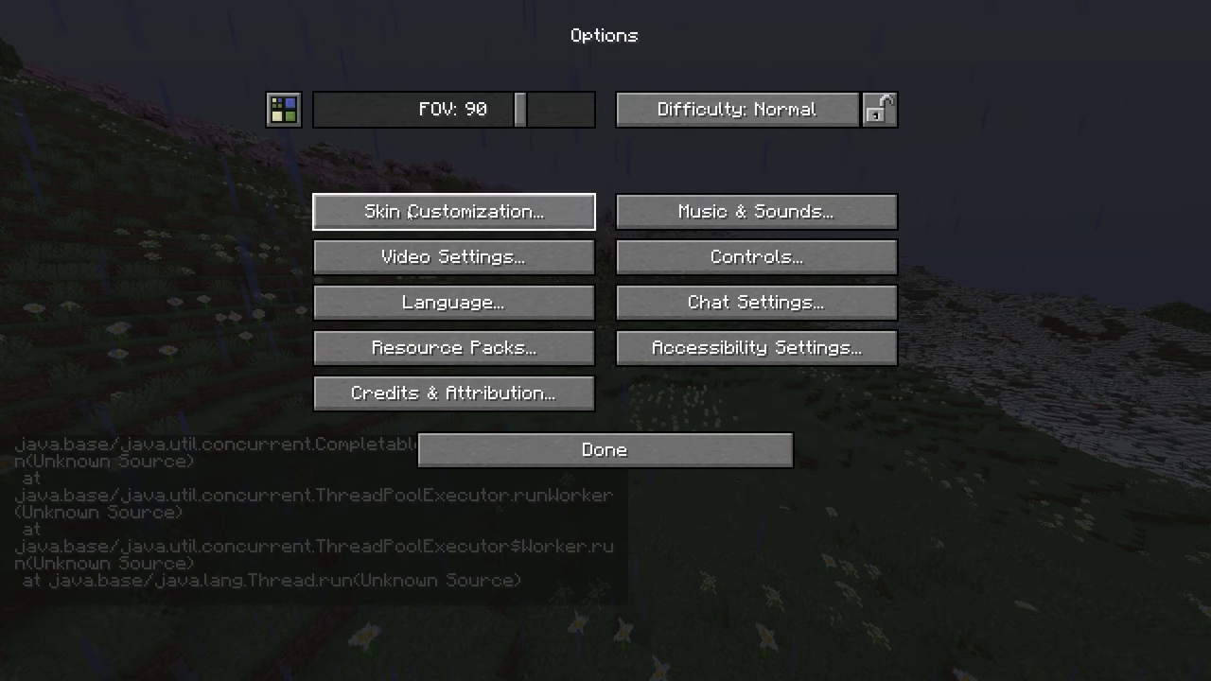
pyautogui.click(283, 109)
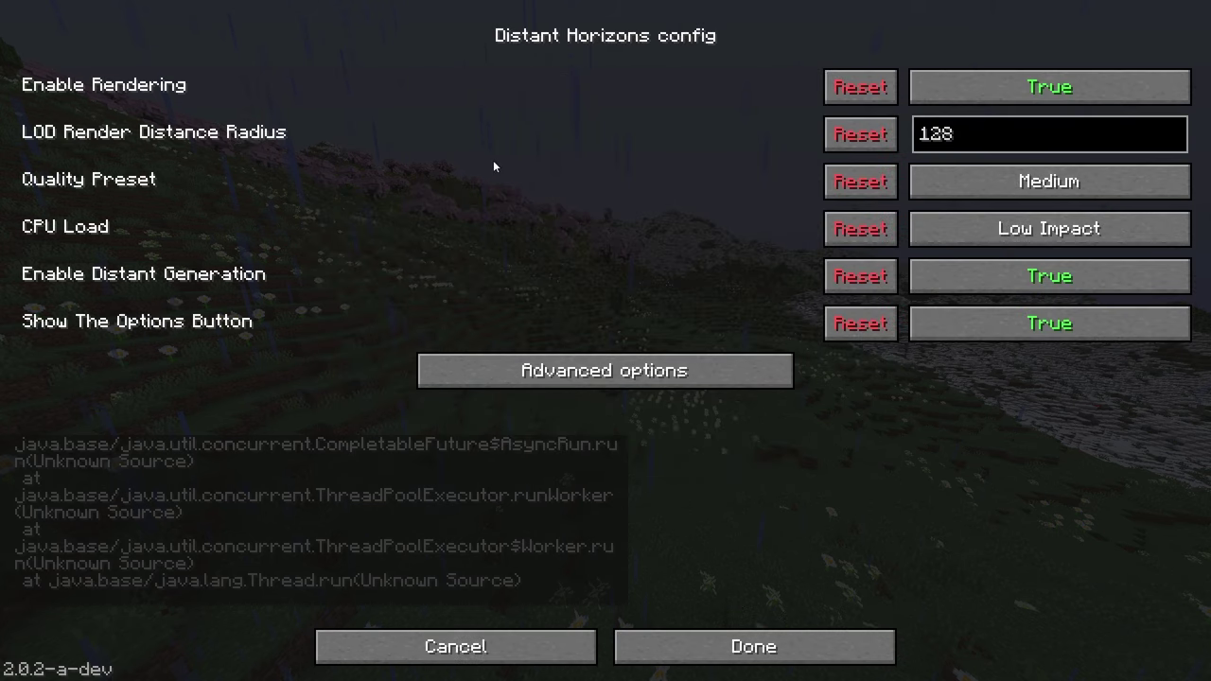
pyautogui.click(573, 370)
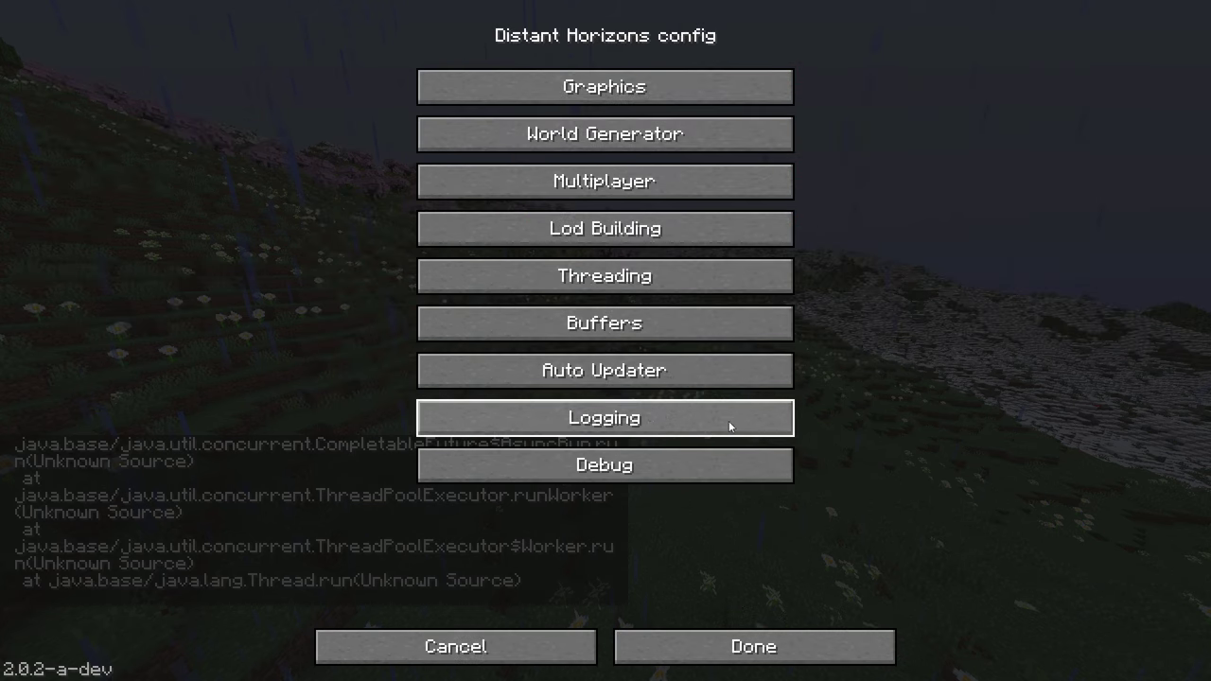
pyautogui.click(730, 421)
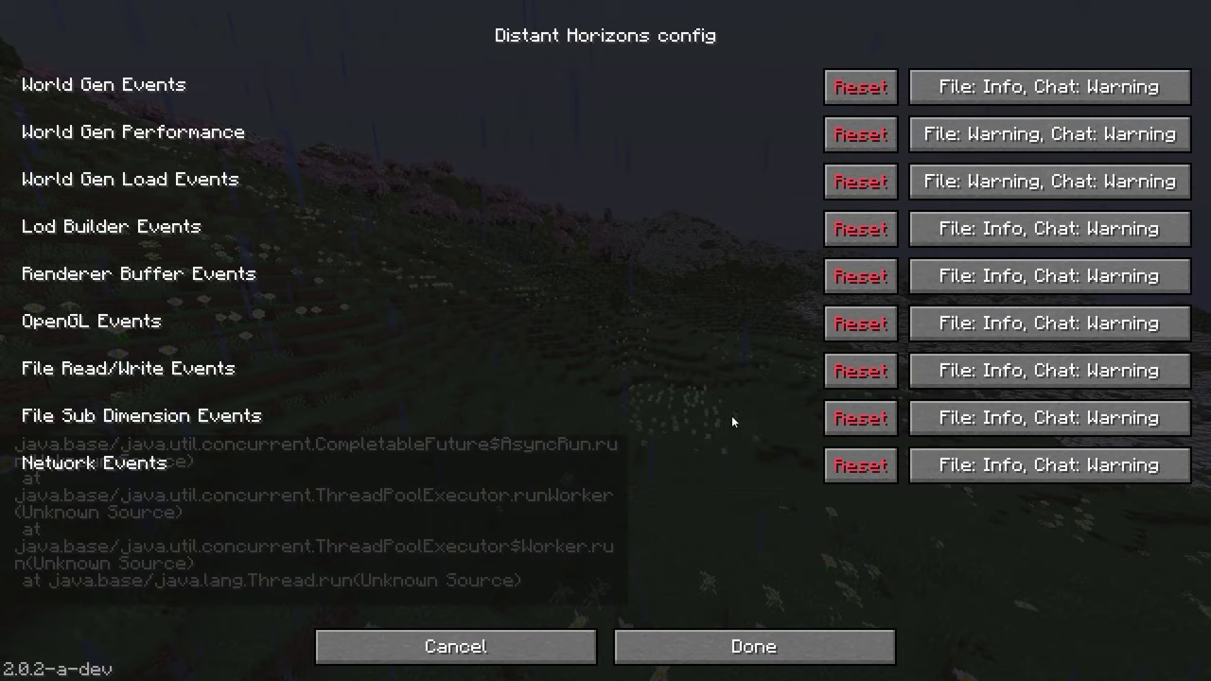
# Set every Distant Horizons logging category to Disabled and save
pyautogui.click(979, 91)
pyautogui.click(979, 134)
pyautogui.click(978, 134)
pyautogui.click(965, 184)
pyautogui.click(965, 184)
pyautogui.click(965, 237)
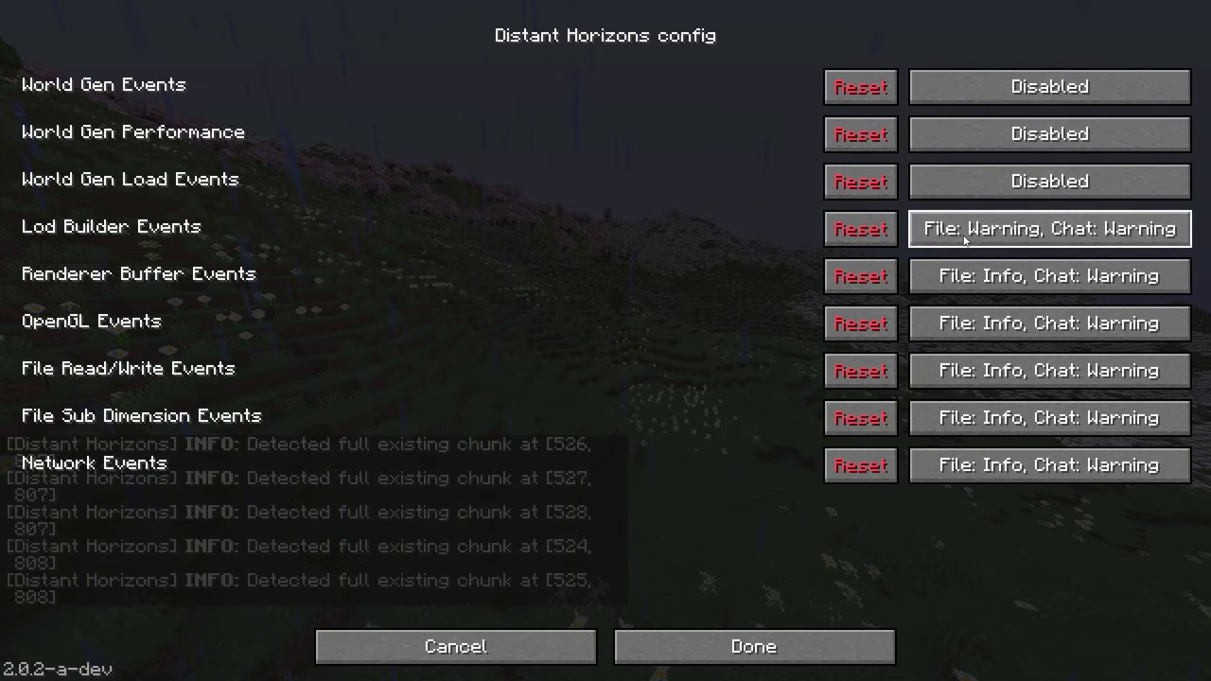
pyautogui.click(965, 229)
pyautogui.doubleClick(967, 276)
pyautogui.doubleClick(969, 323)
pyautogui.click(971, 371)
pyautogui.click(970, 371)
pyautogui.doubleClick(973, 418)
pyautogui.doubleClick(975, 465)
pyautogui.click(821, 655)
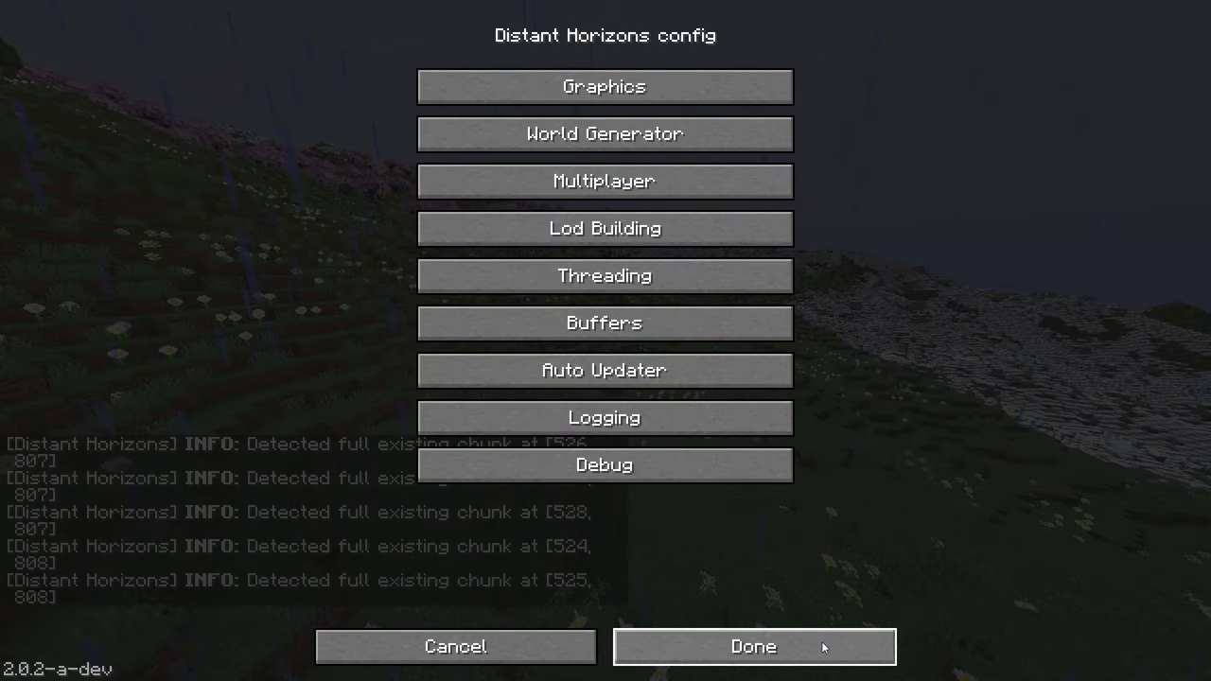
# Set the Distant Horizons quality preset to Extreme and CPU load to Aggressive
pyautogui.click(823, 652)
pyautogui.click(982, 179)
pyautogui.click(982, 180)
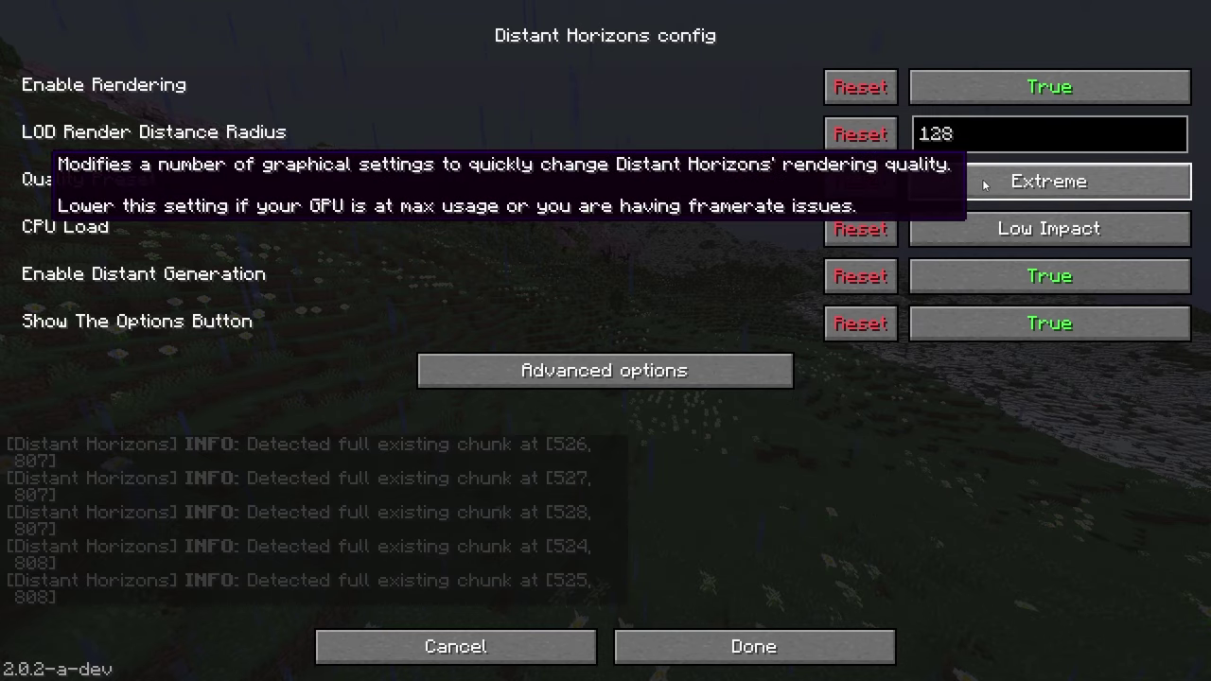
pyautogui.click(996, 233)
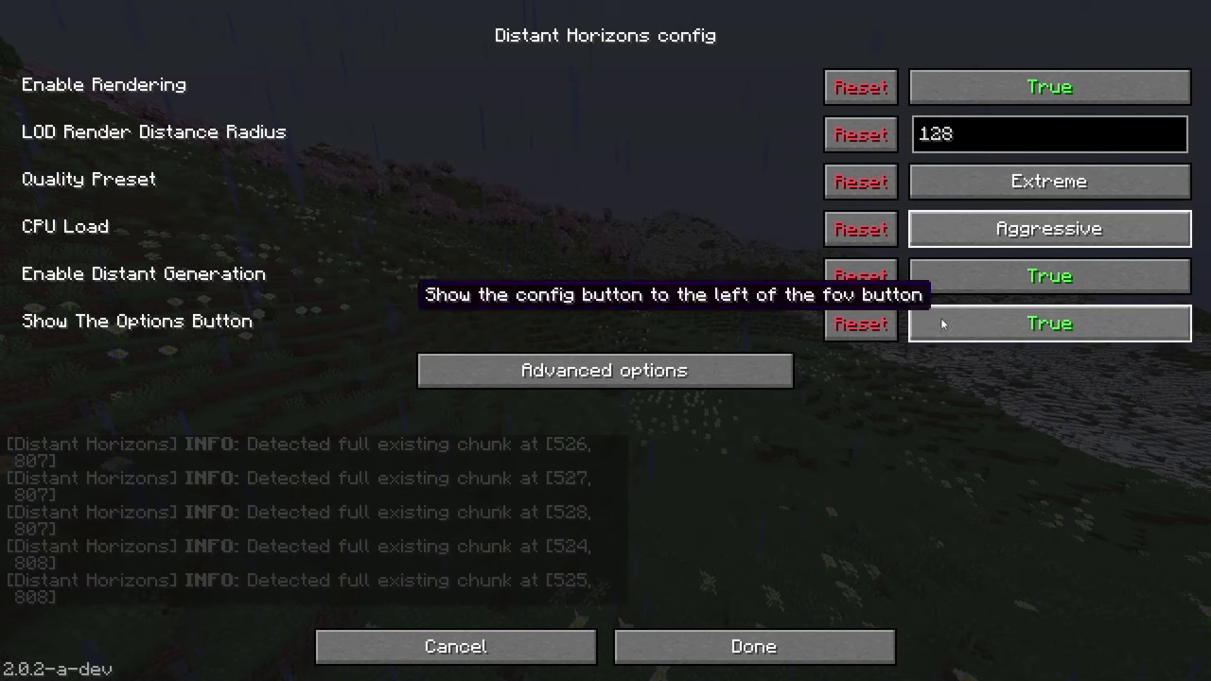
pyautogui.click(833, 653)
# Select Bliss-Shader-main.zip under Video Settings > Shader Packs and apply it
pyautogui.press('Escape')
pyautogui.press('Escape')
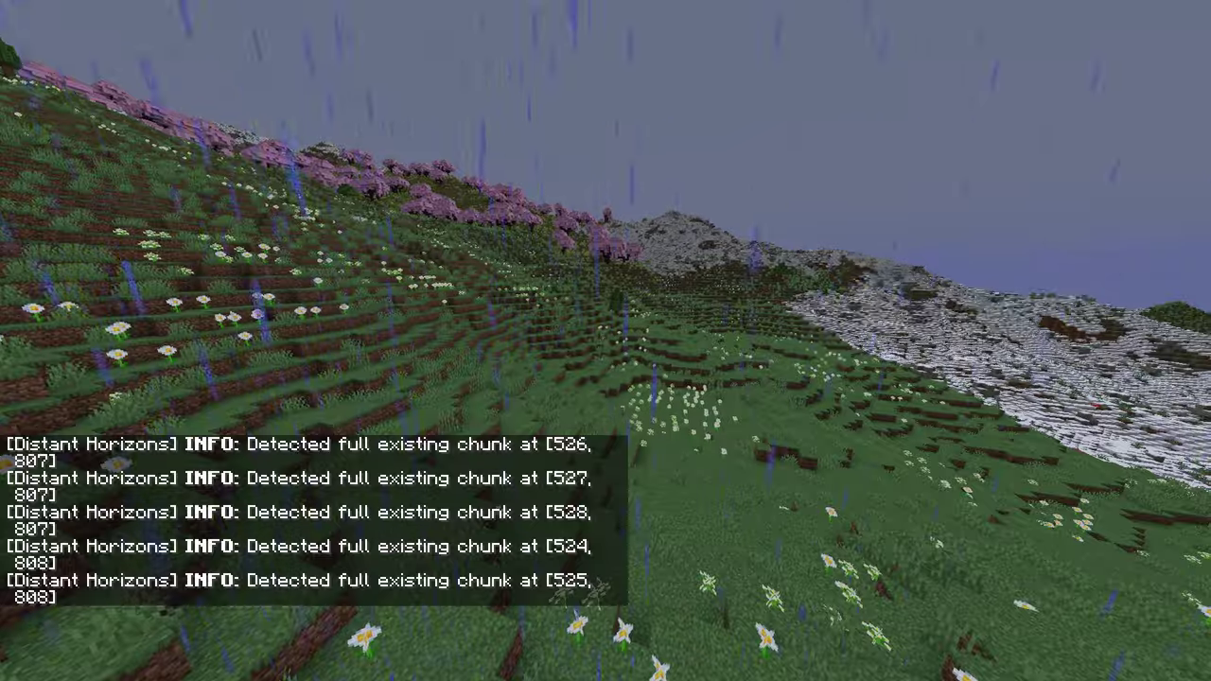
pyautogui.press('Escape')
pyautogui.click(581, 347)
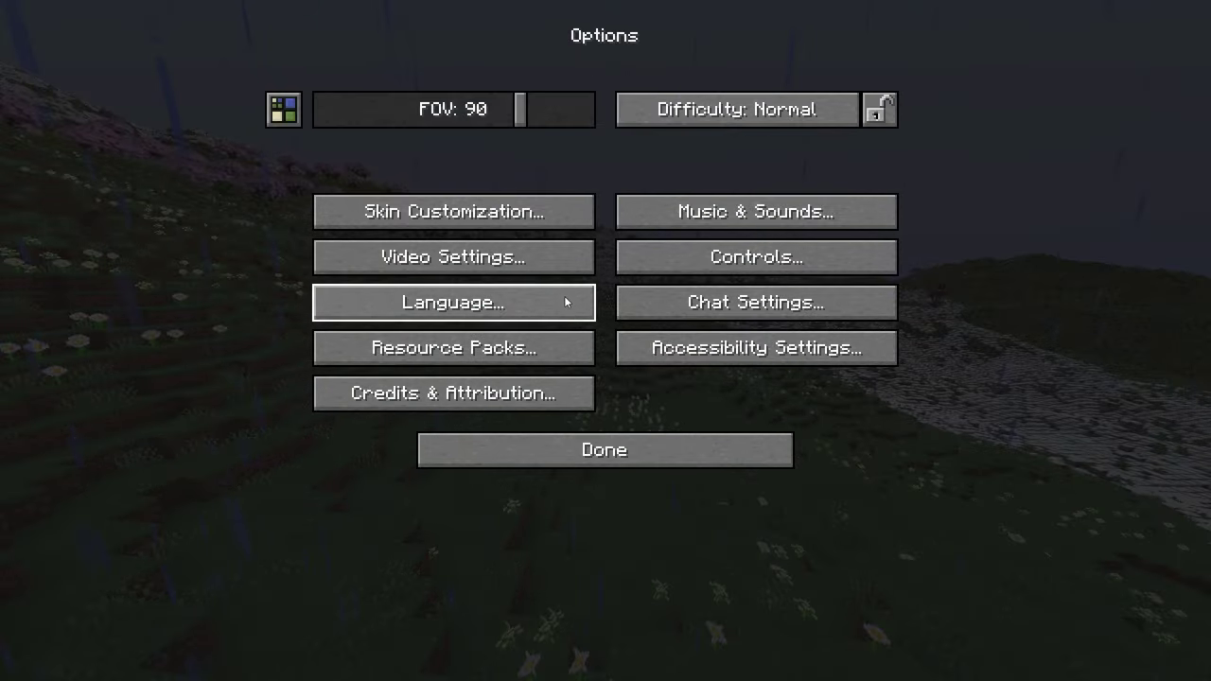
pyautogui.click(548, 264)
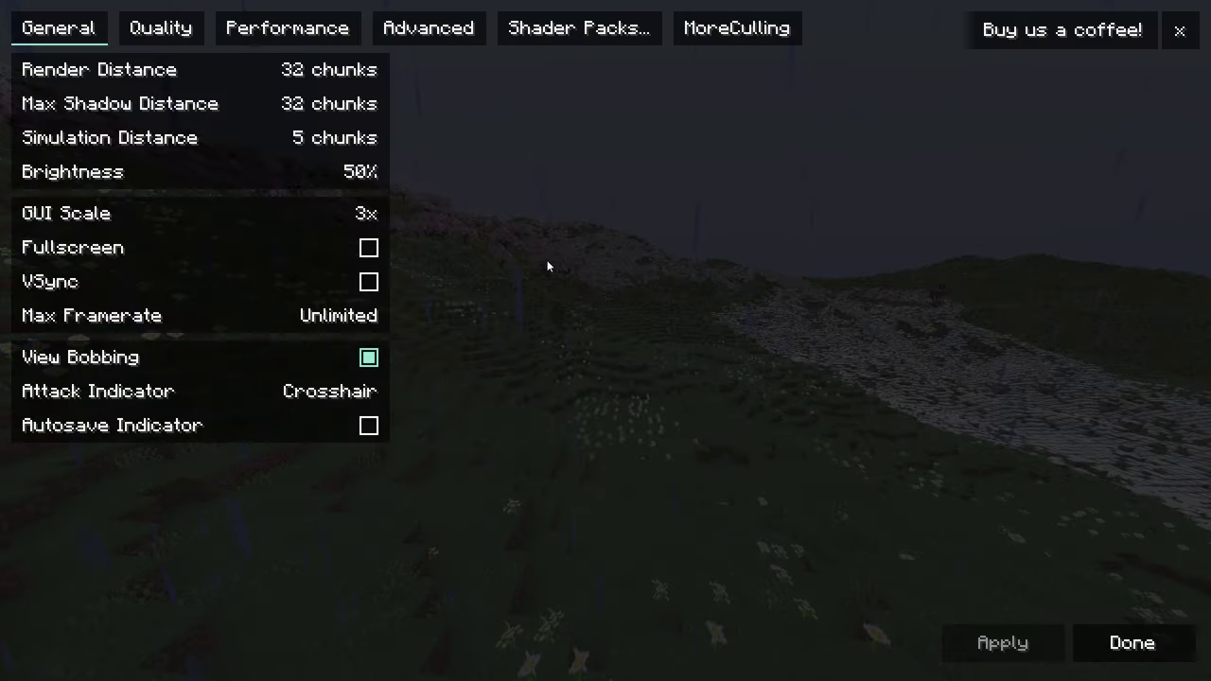
pyautogui.click(589, 32)
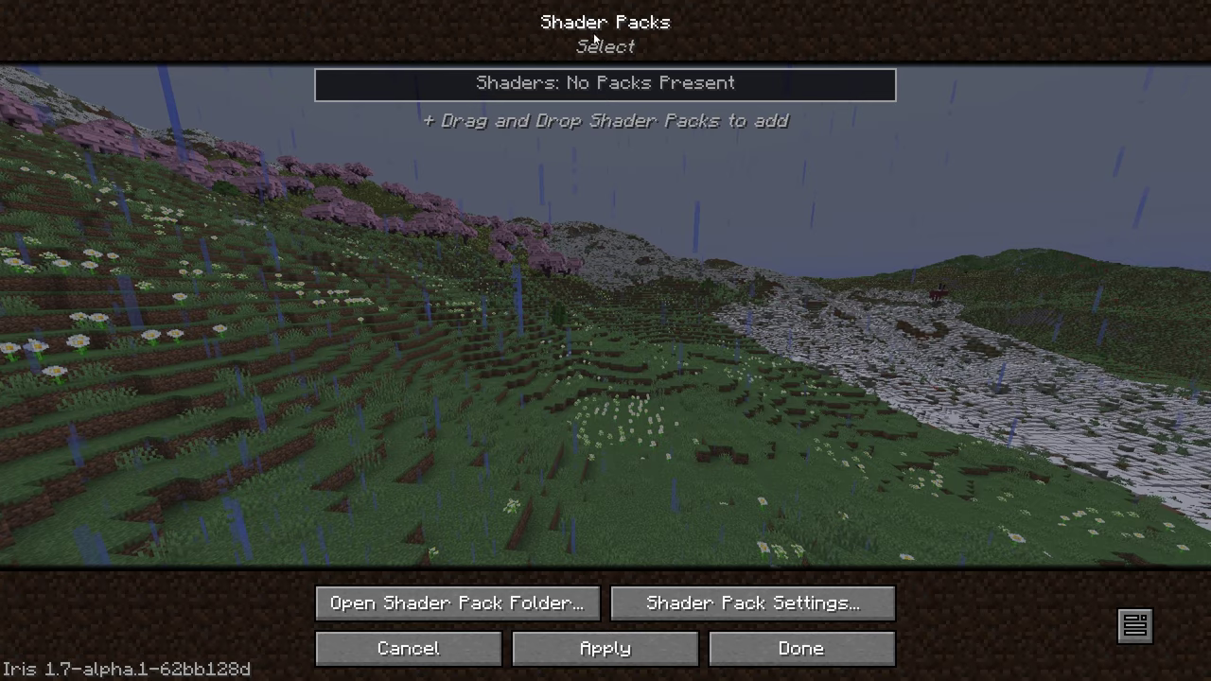
pyautogui.click(456, 610)
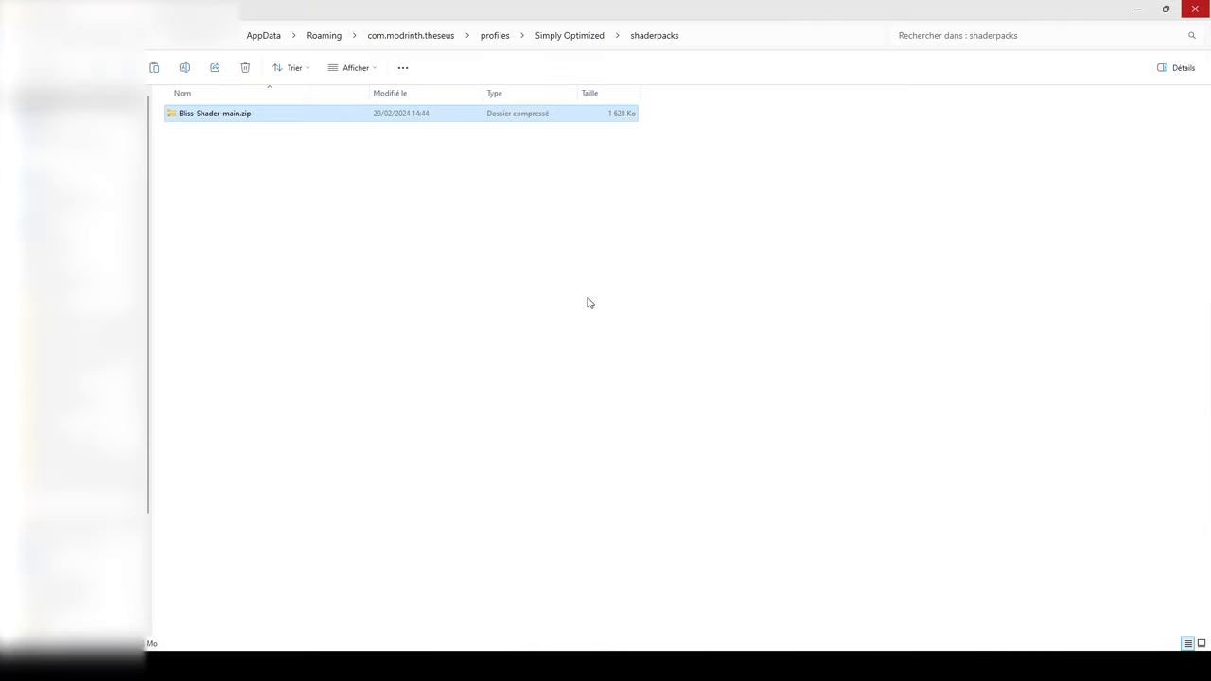
pyautogui.click(1195, 8)
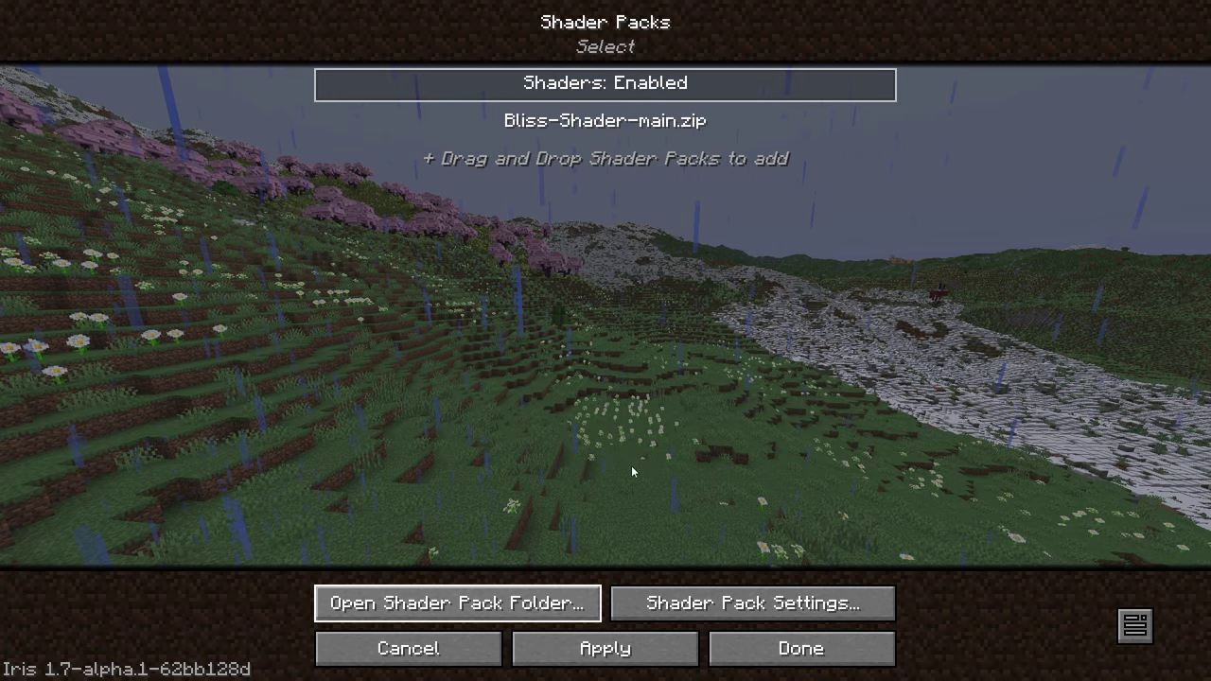
pyautogui.click(633, 132)
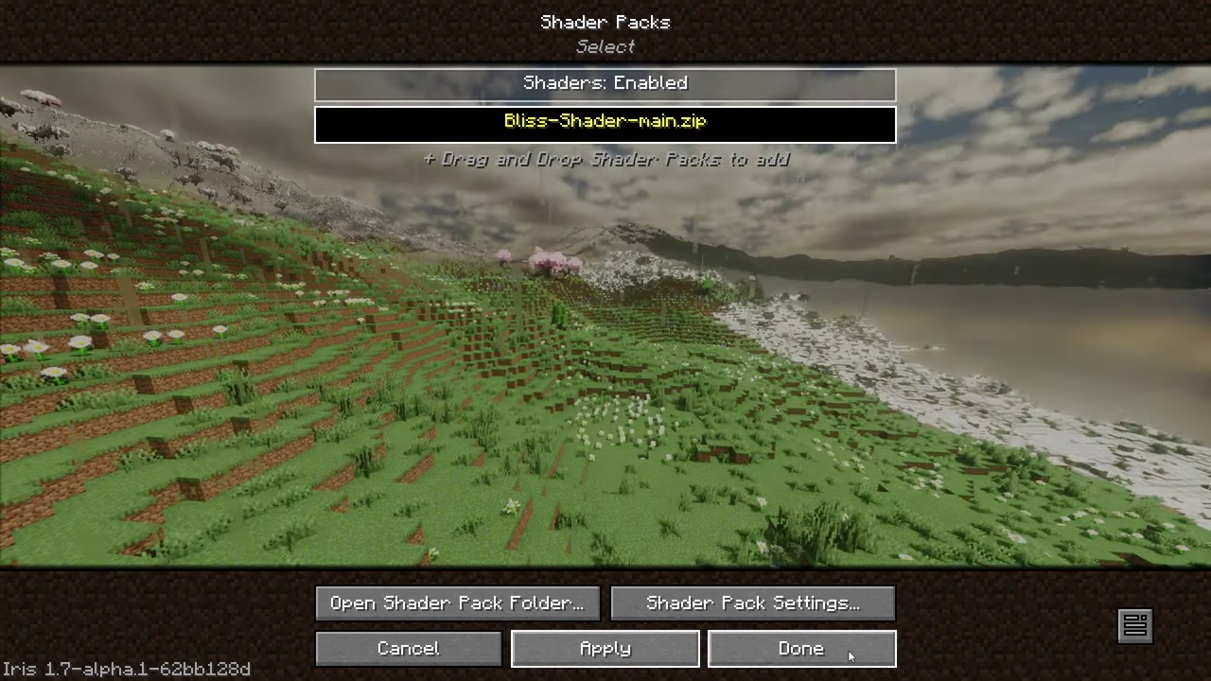
pyautogui.click(849, 652)
pyautogui.press('Escape')
pyautogui.press('Escape')
pyautogui.press('Escape')
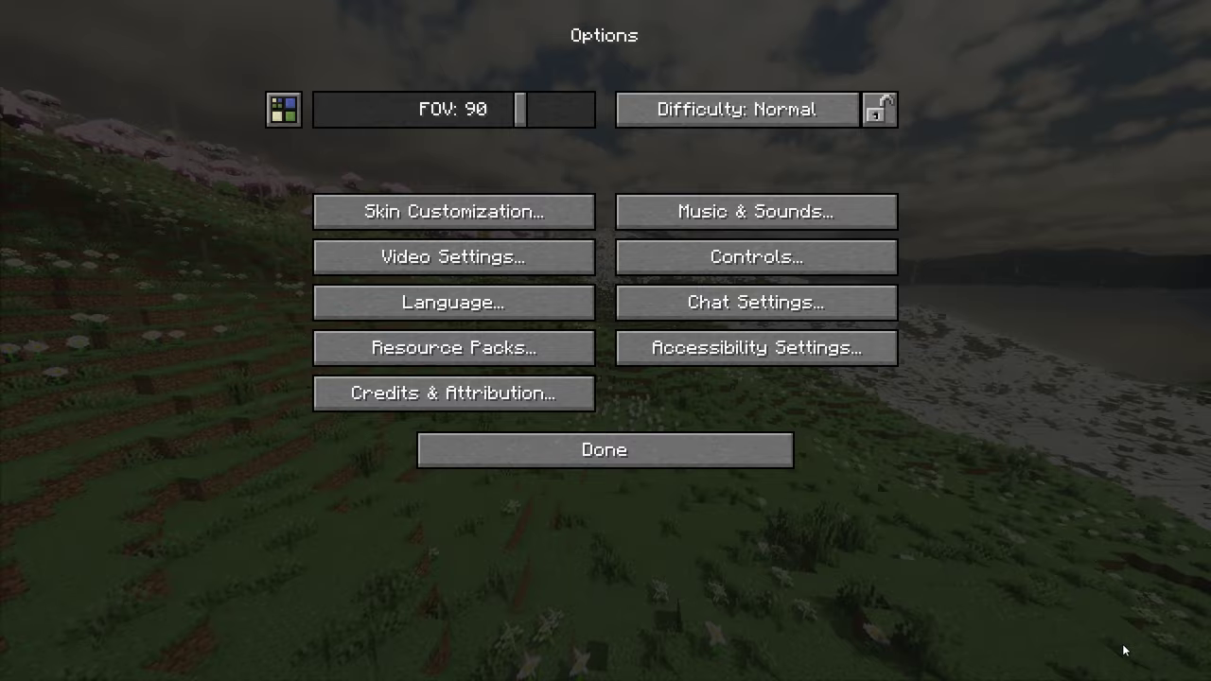